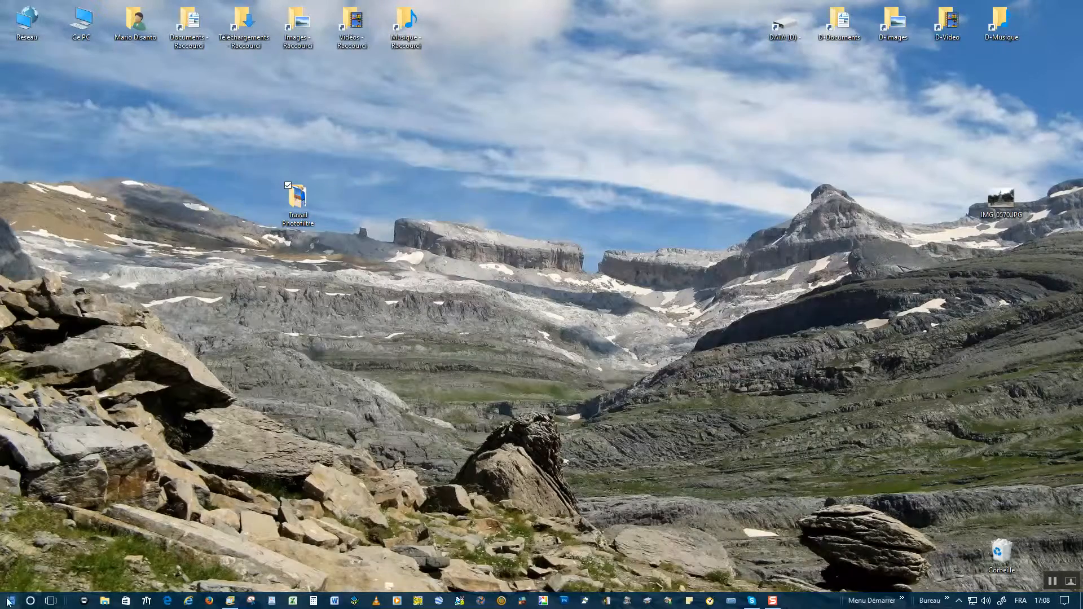
Launch PhotoFiltre 7 and open the photo Namibie R.jpg from the Travail Photofiltre folder
click(422, 263)
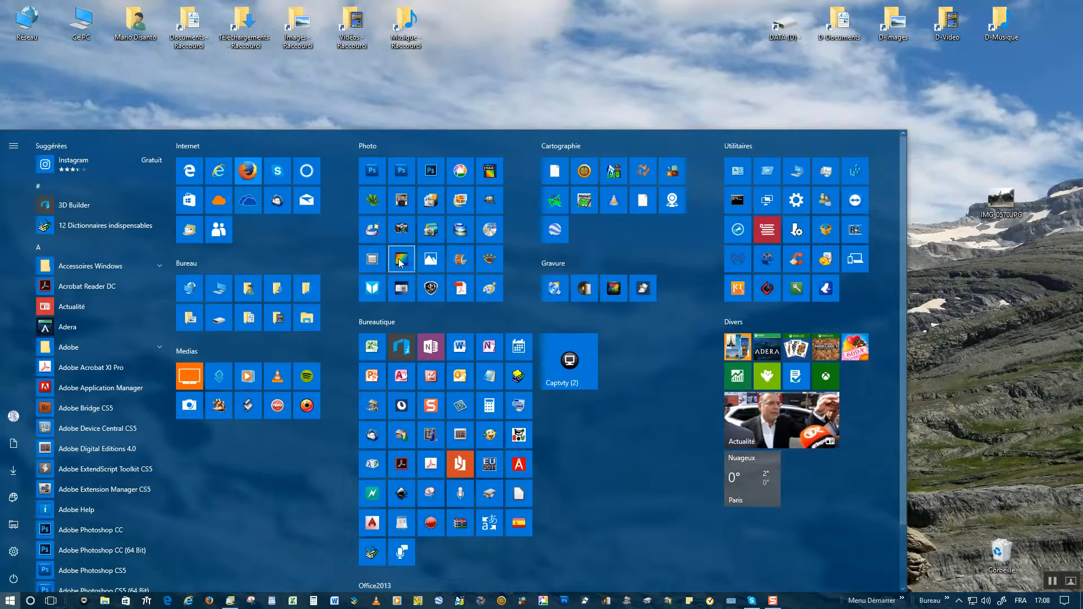
click(13, 19)
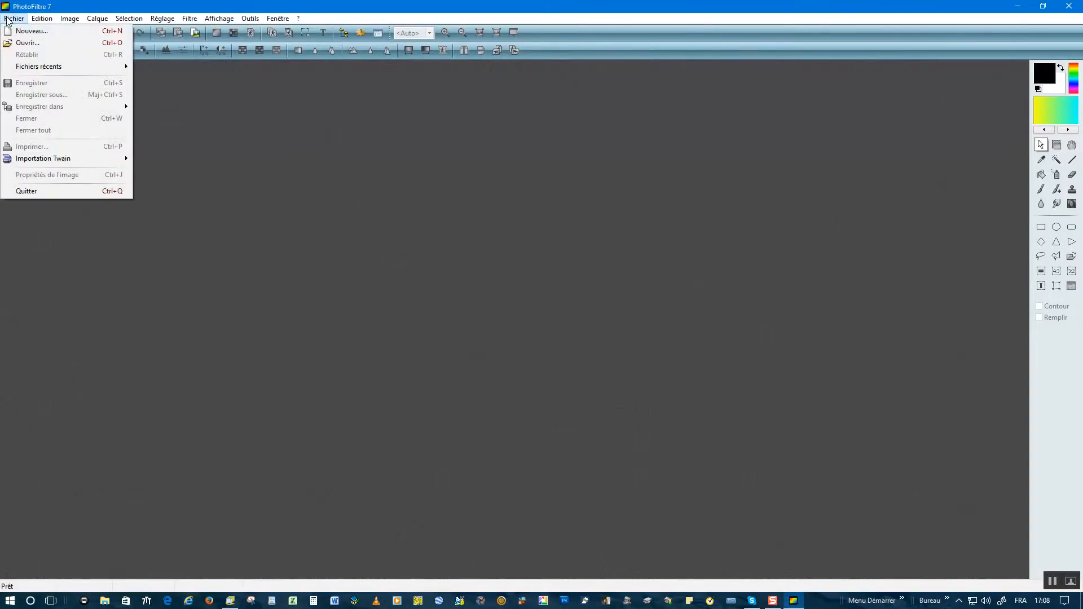
click(29, 43)
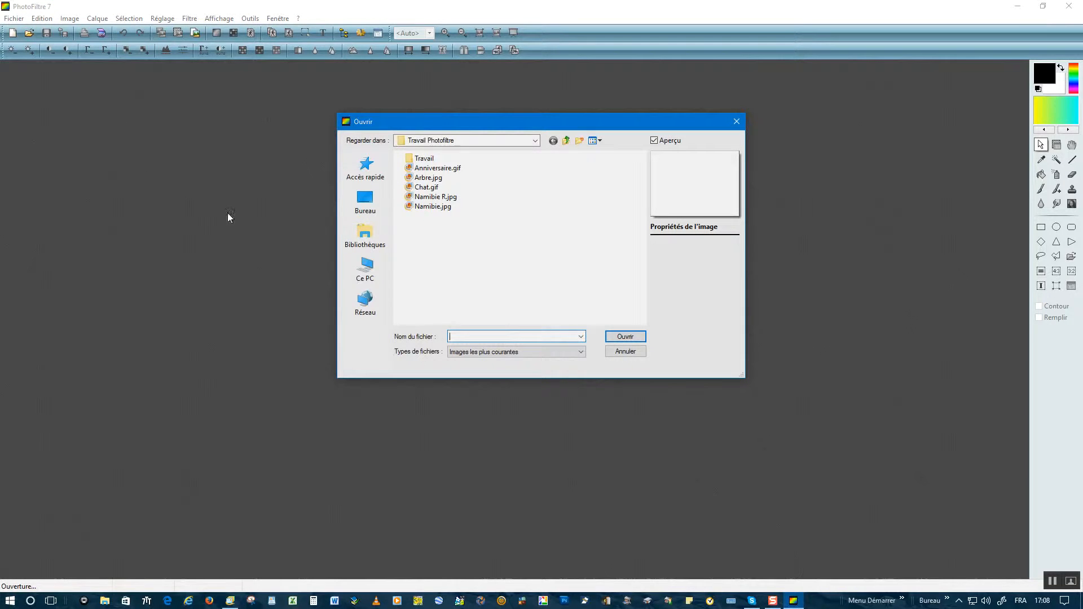
click(428, 197)
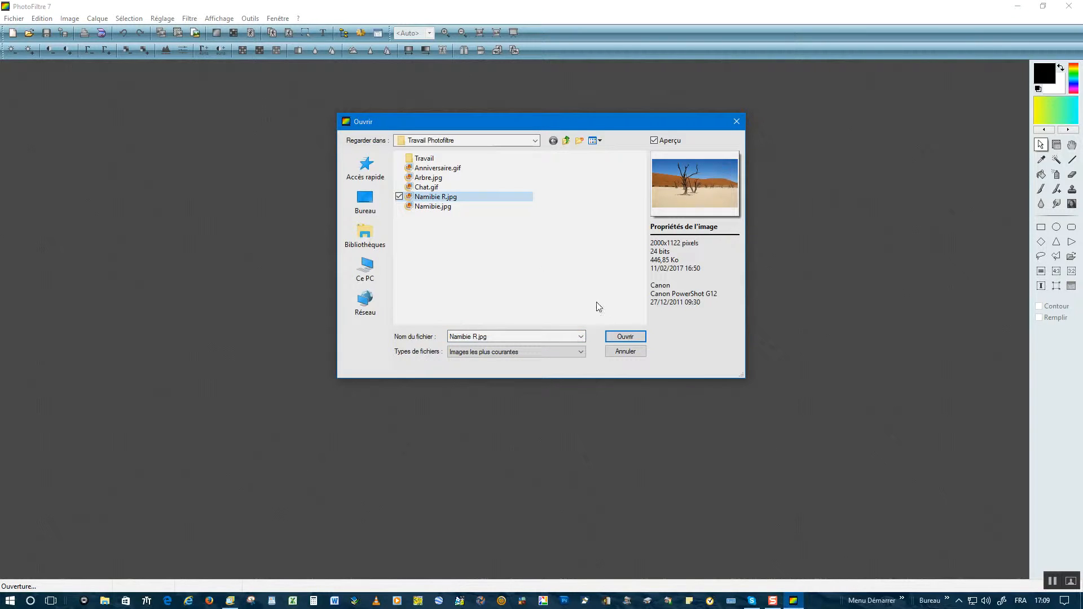
click(624, 336)
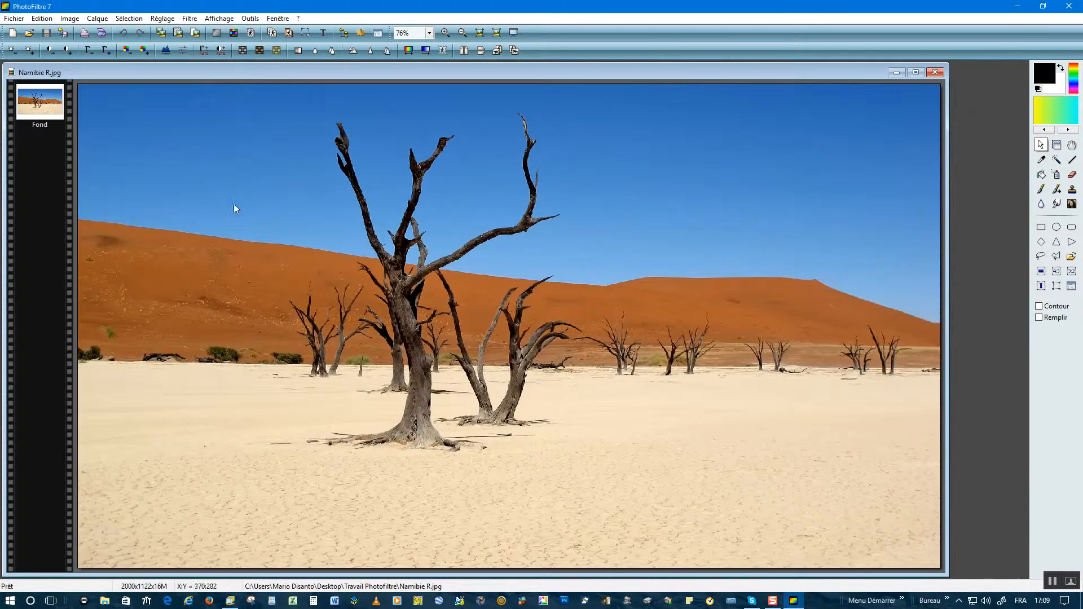
Open Anniversaire.gif and move its window over the middle of the desert photo
click(19, 21)
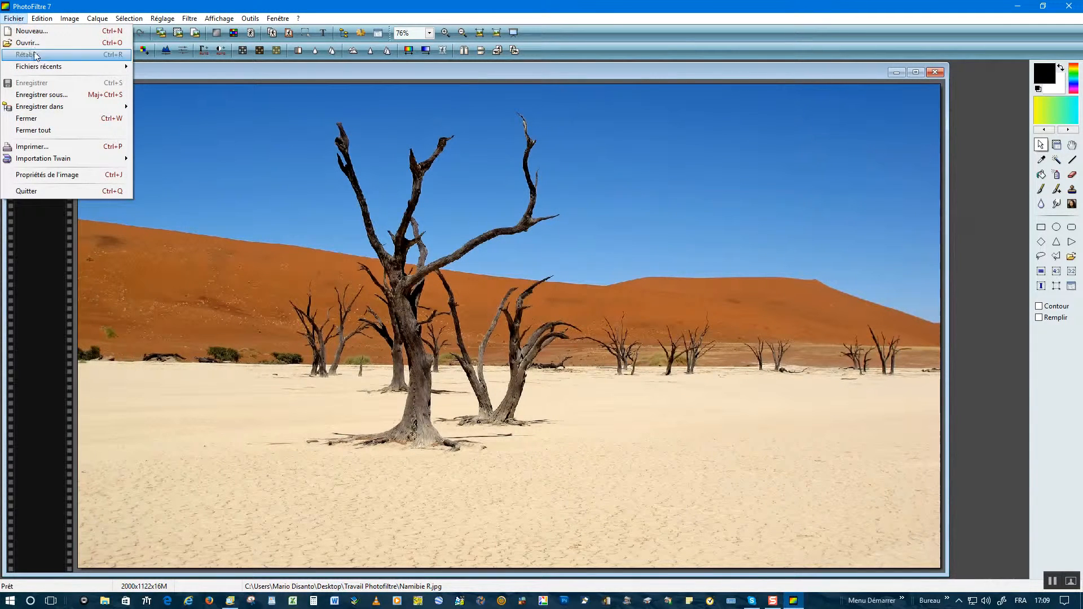
click(67, 43)
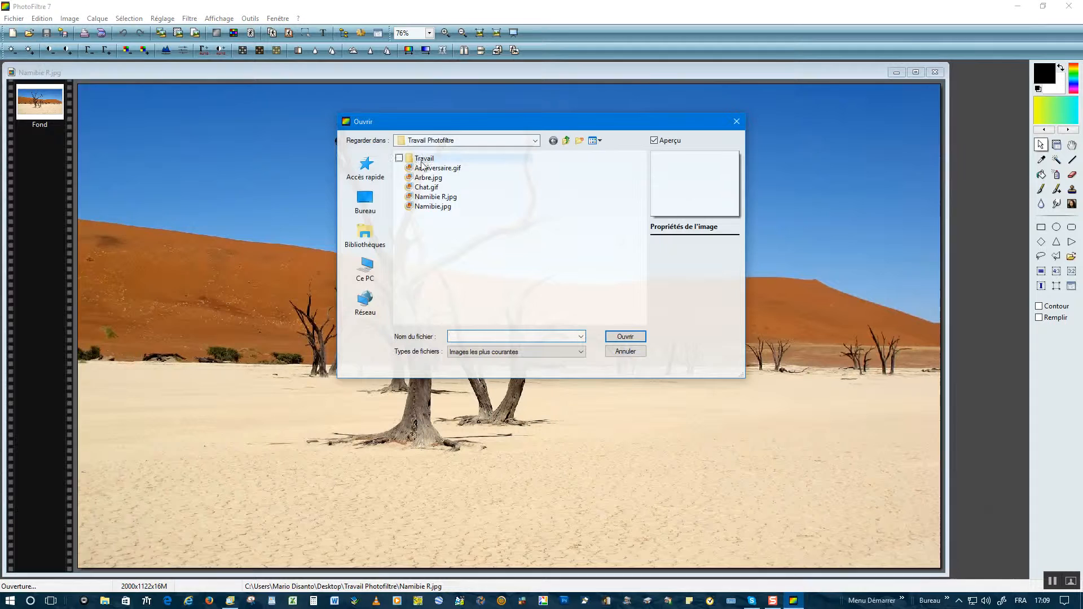
click(444, 169)
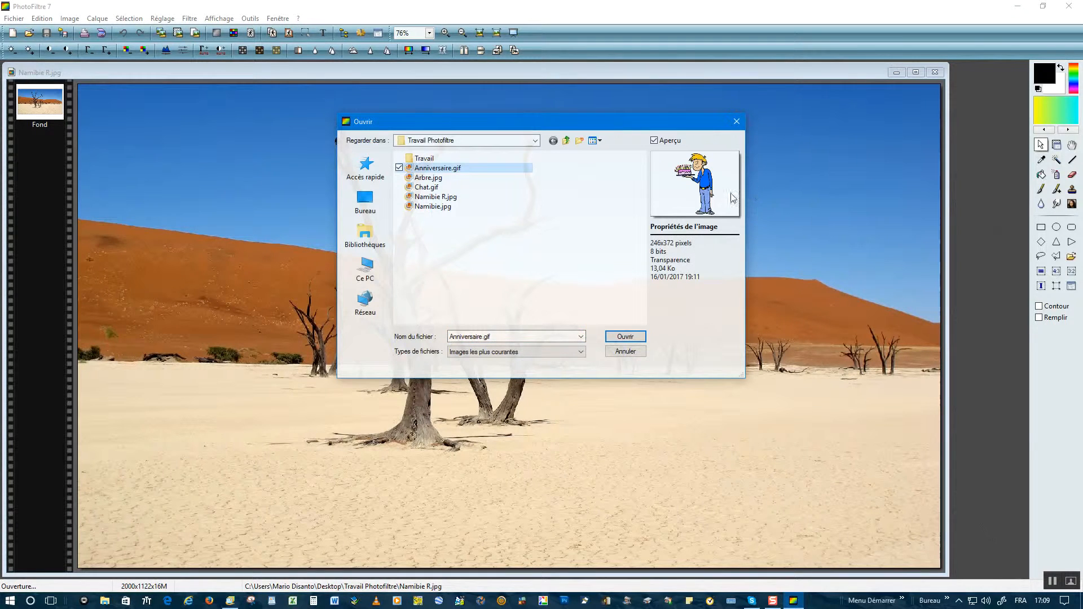
click(625, 336)
drag(117, 77, 458, 163)
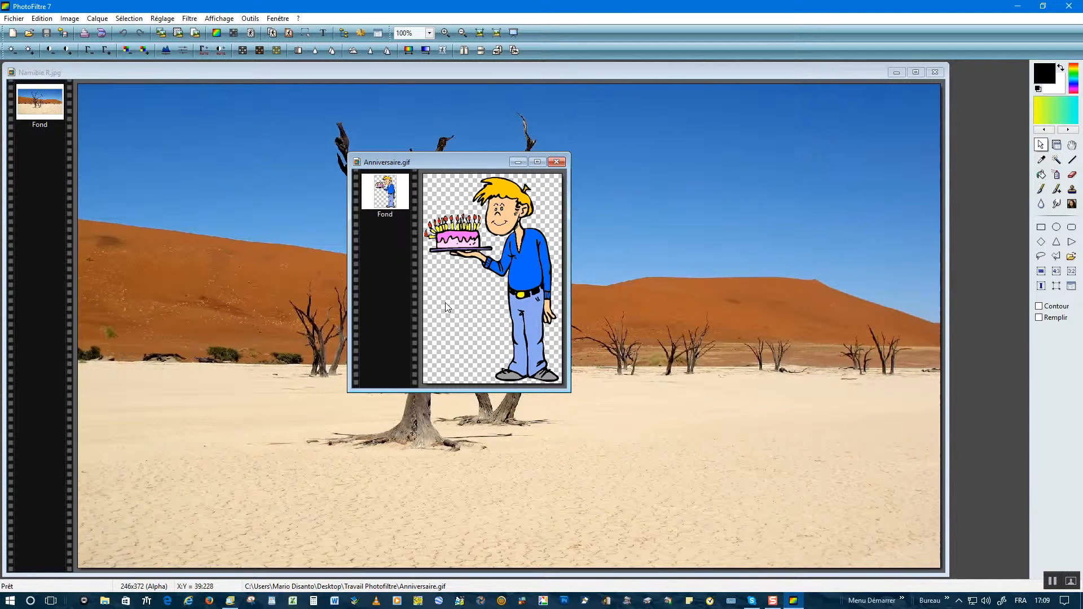
Copy the cake-bearer image from Anniversaire.gif and paste it into Namibie R.jpg as a new layer
click(40, 19)
click(53, 111)
click(666, 231)
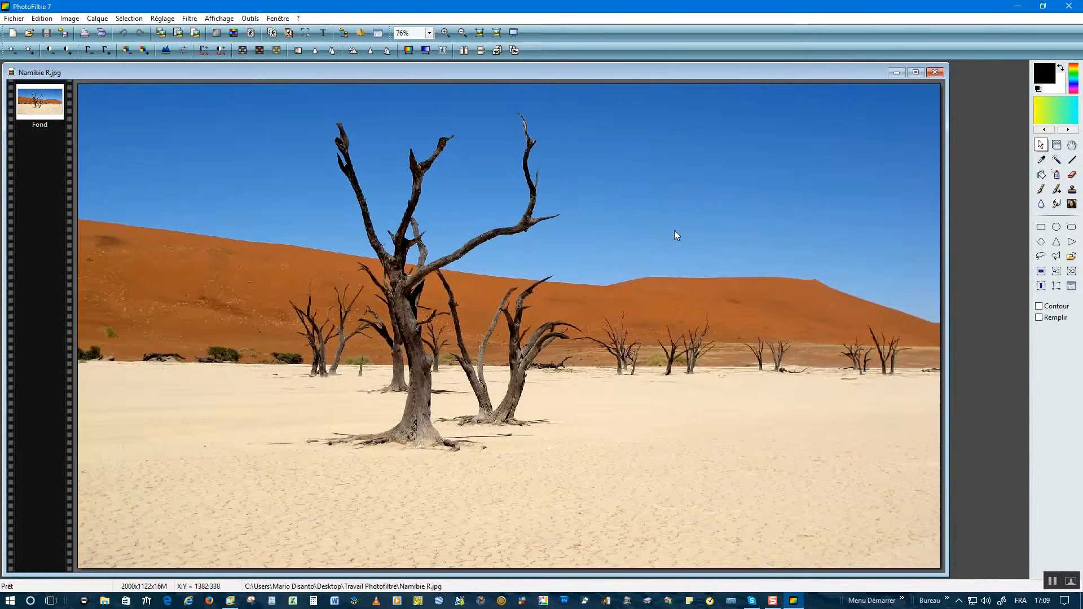
click(36, 17)
click(53, 139)
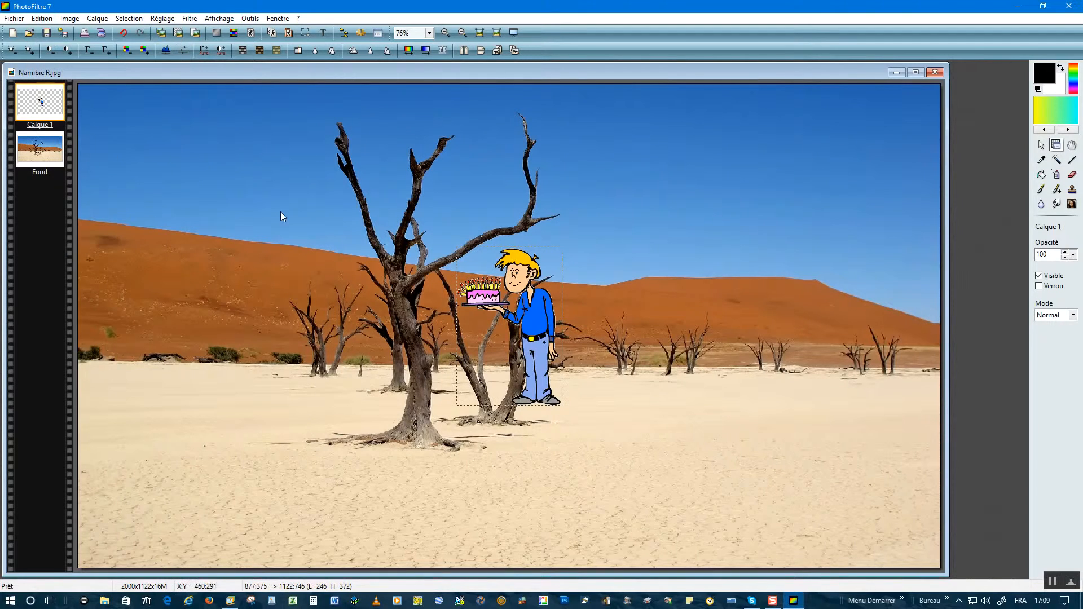
Move the cake-bearer layer to the right side of the photo and enlarge it to about 534 × 809 pixels
click(501, 283)
drag(508, 293, 754, 294)
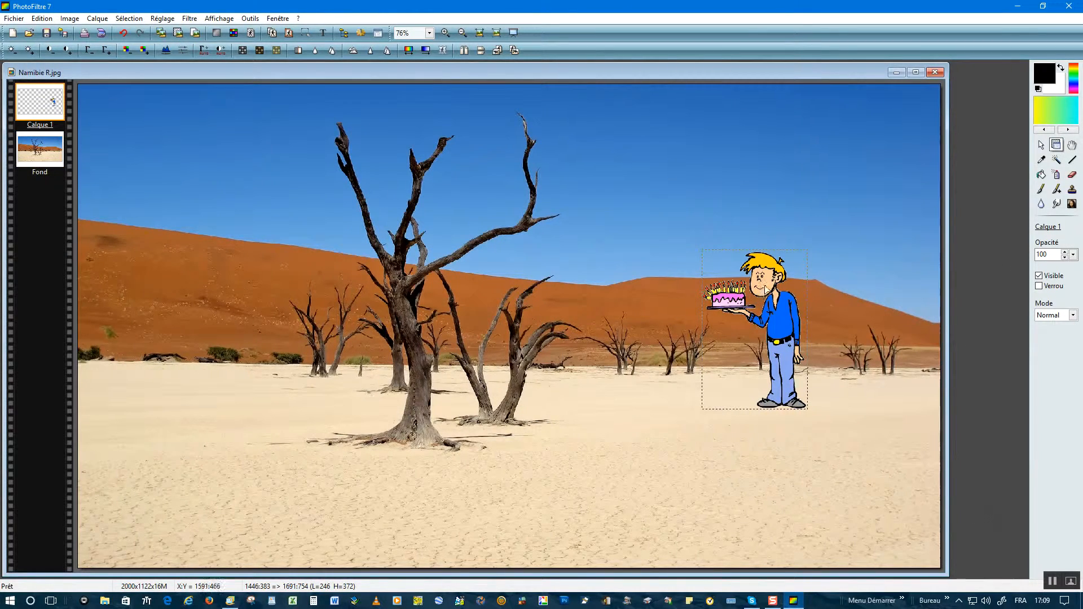
right_click(765, 289)
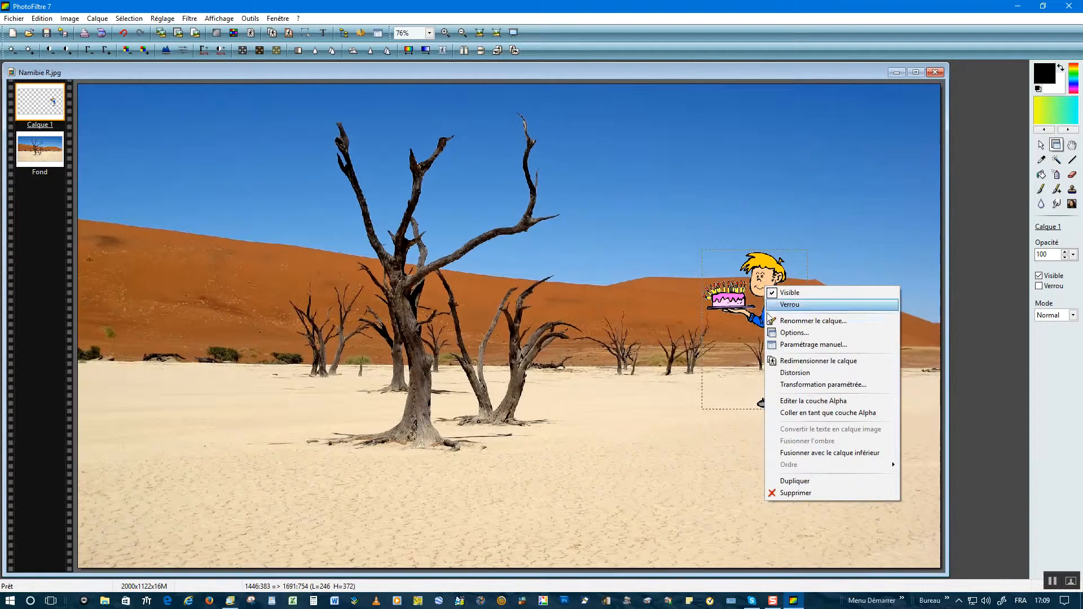
click(808, 361)
drag(807, 248, 920, 93)
drag(844, 189, 816, 247)
drag(883, 152, 905, 119)
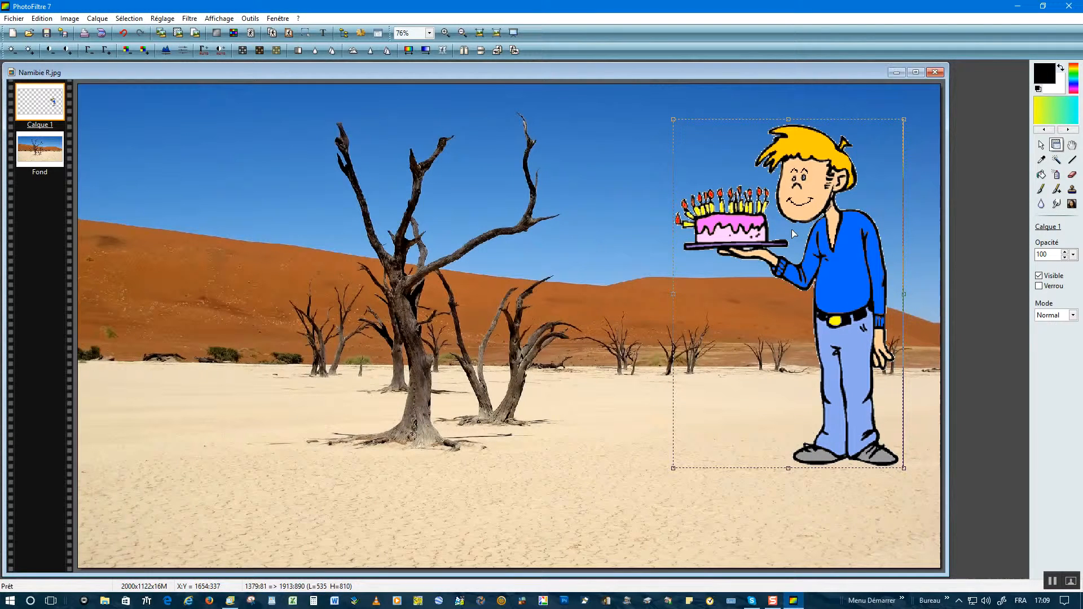
key(Return)
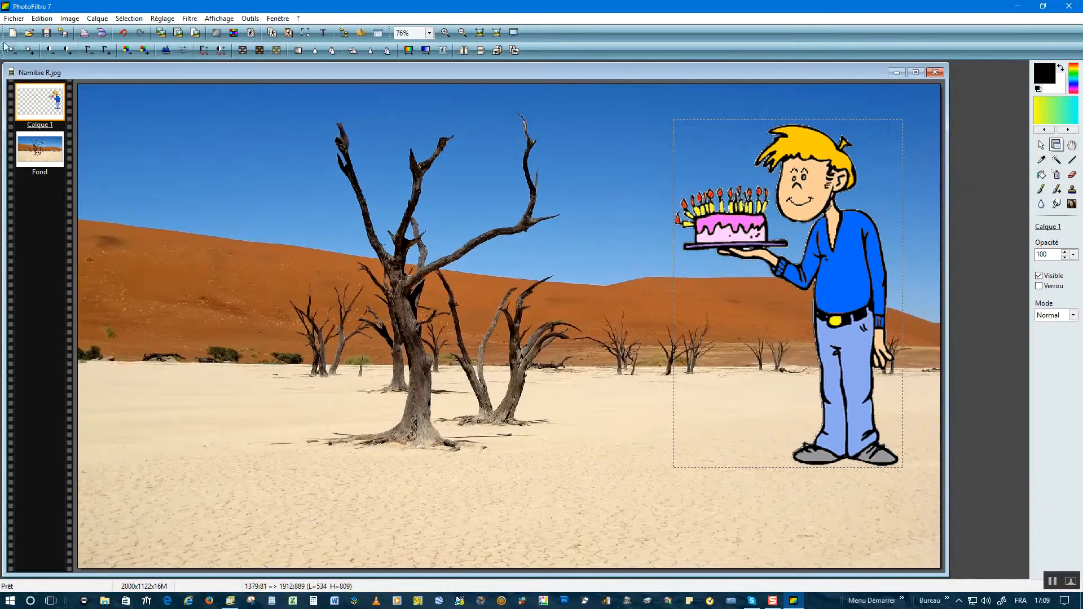
Open Chat.gif and move its window over the dead tree in the desert photo
click(20, 21)
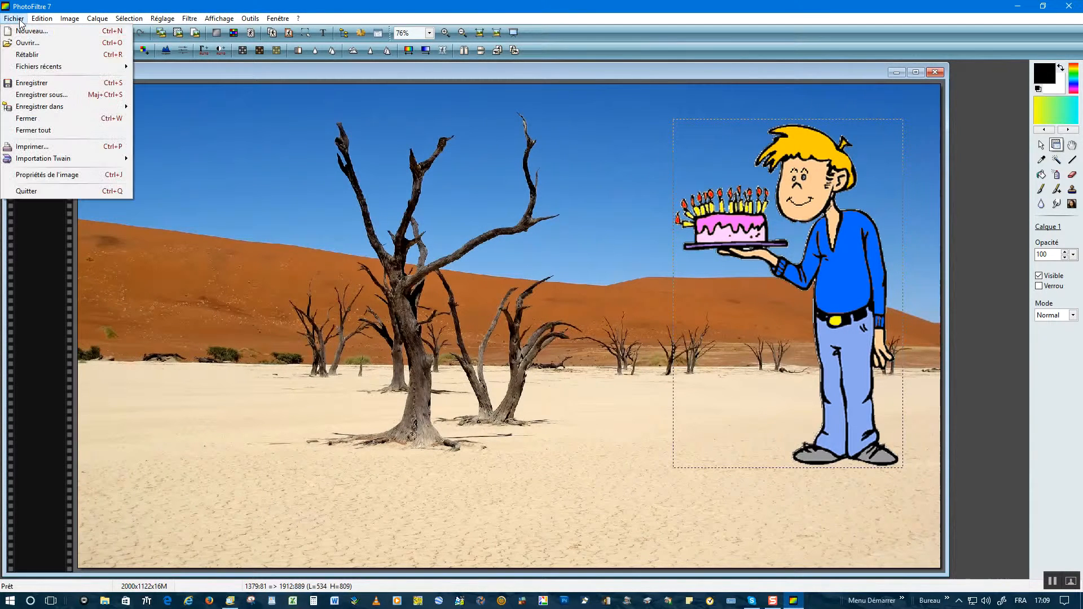
click(27, 43)
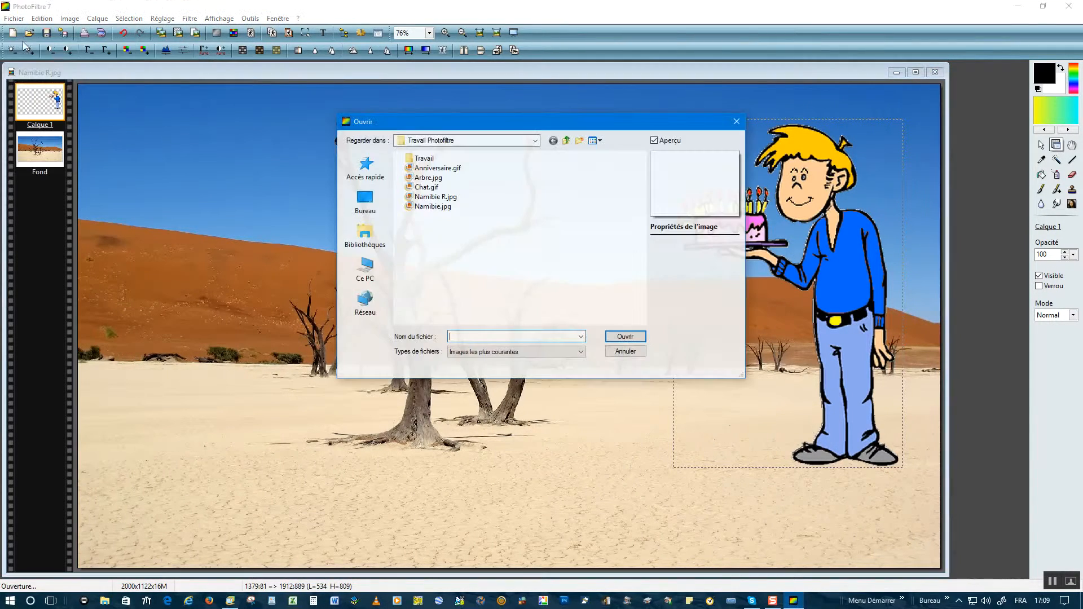
click(424, 188)
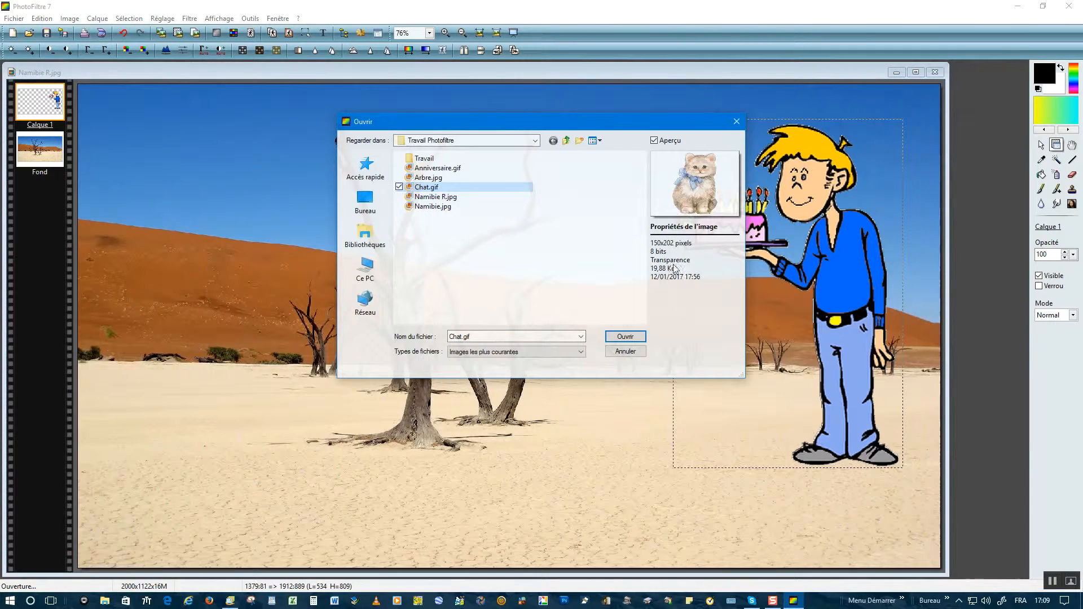
click(623, 337)
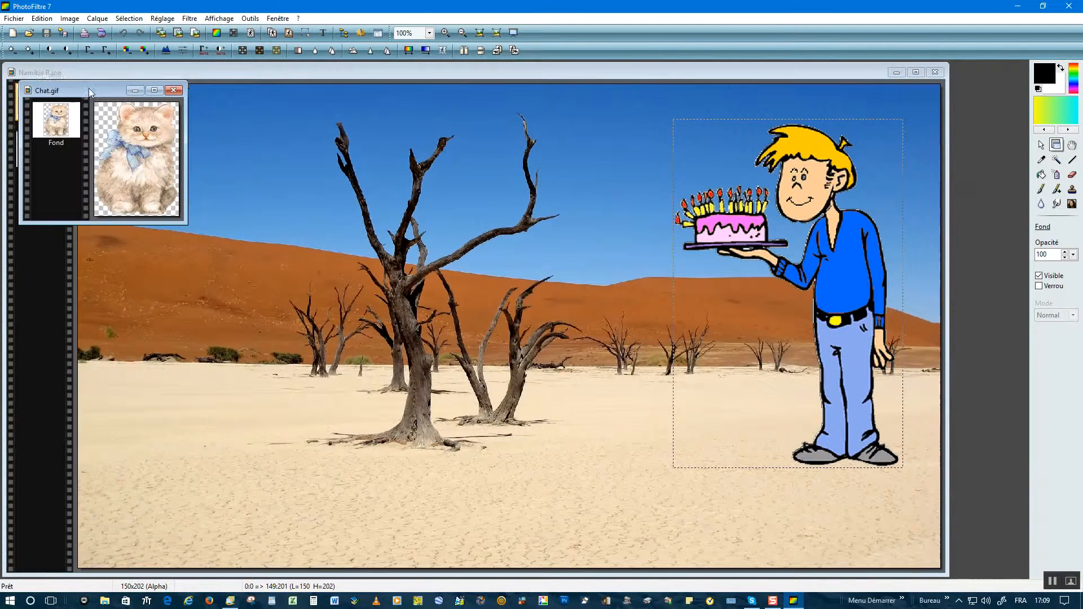
drag(89, 88, 423, 204)
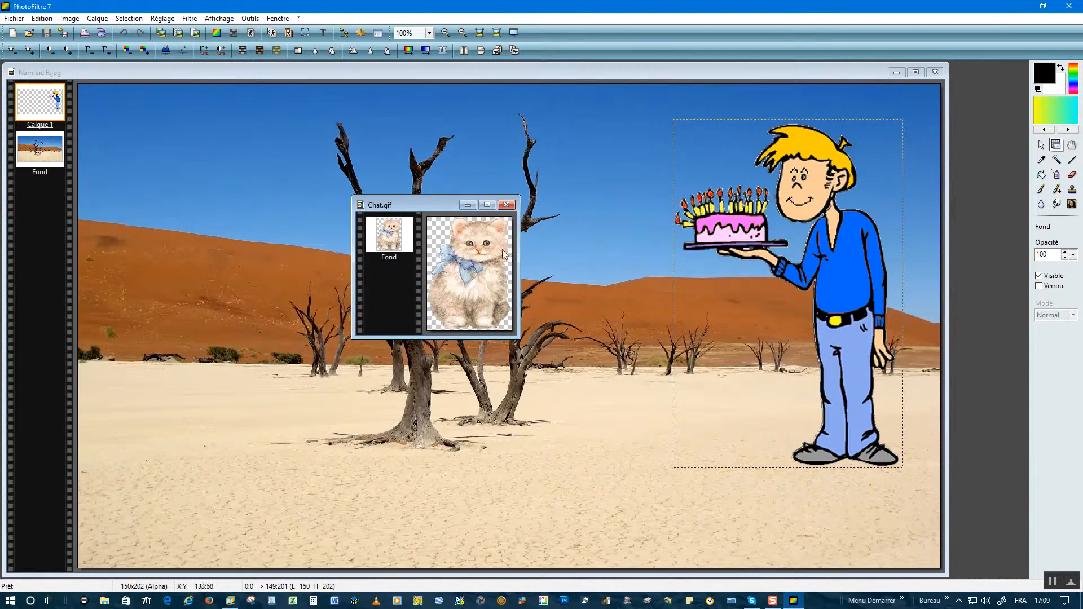
Copy the cat image from Chat.gif and paste it as a new layer above the background of Namibie R.jpg
click(41, 18)
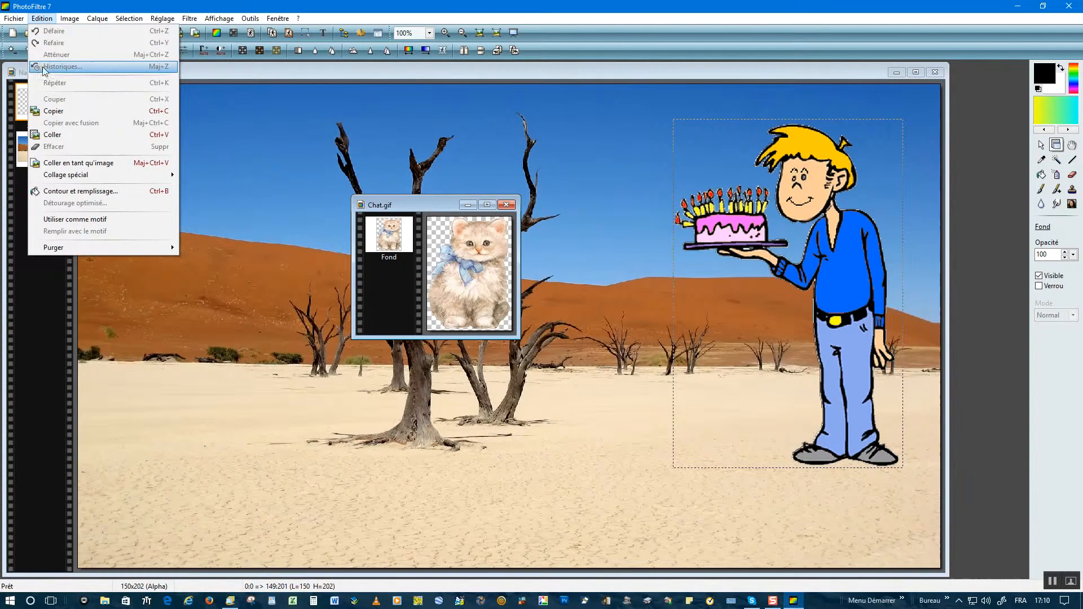
click(55, 111)
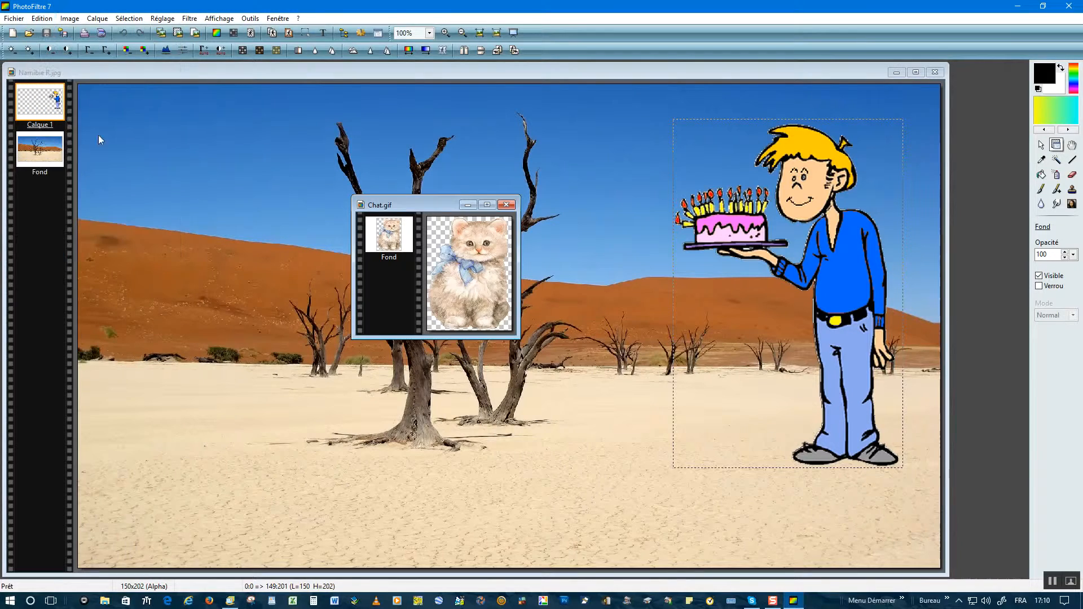
click(245, 320)
click(41, 19)
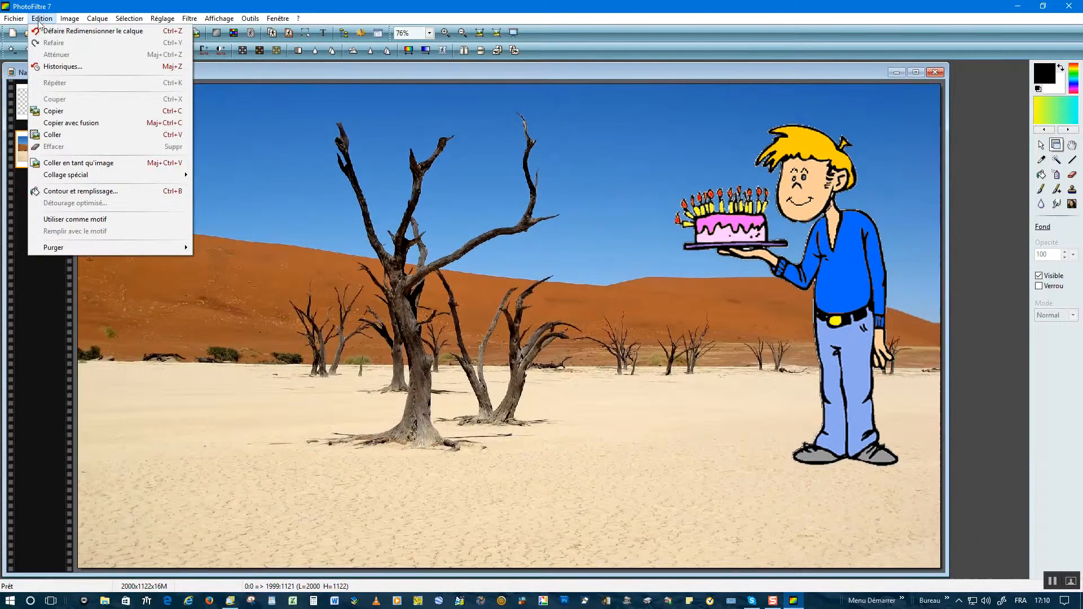
click(51, 135)
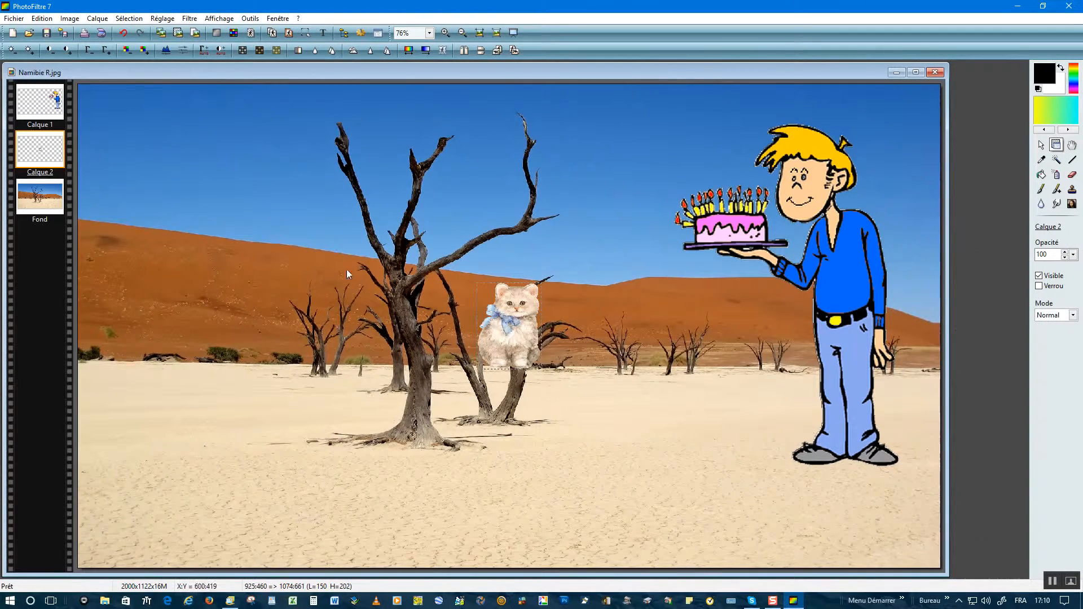
Enlarge the cat layer to about 273 × 368 pixels and place it on the sand beside the cake-bearer
right_click(509, 318)
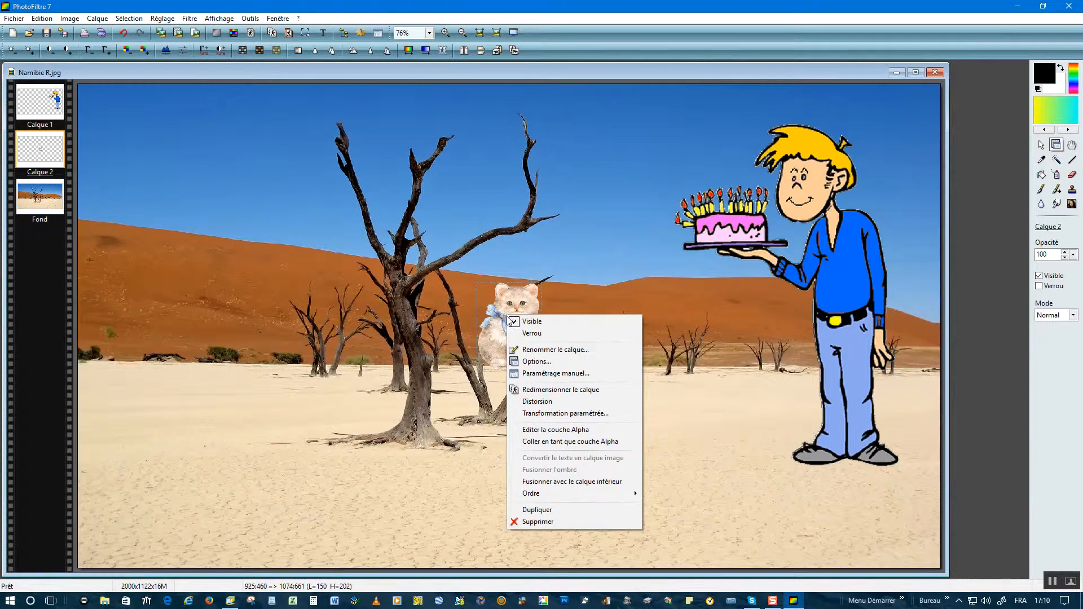
click(530, 389)
drag(543, 280, 594, 211)
drag(646, 398, 675, 408)
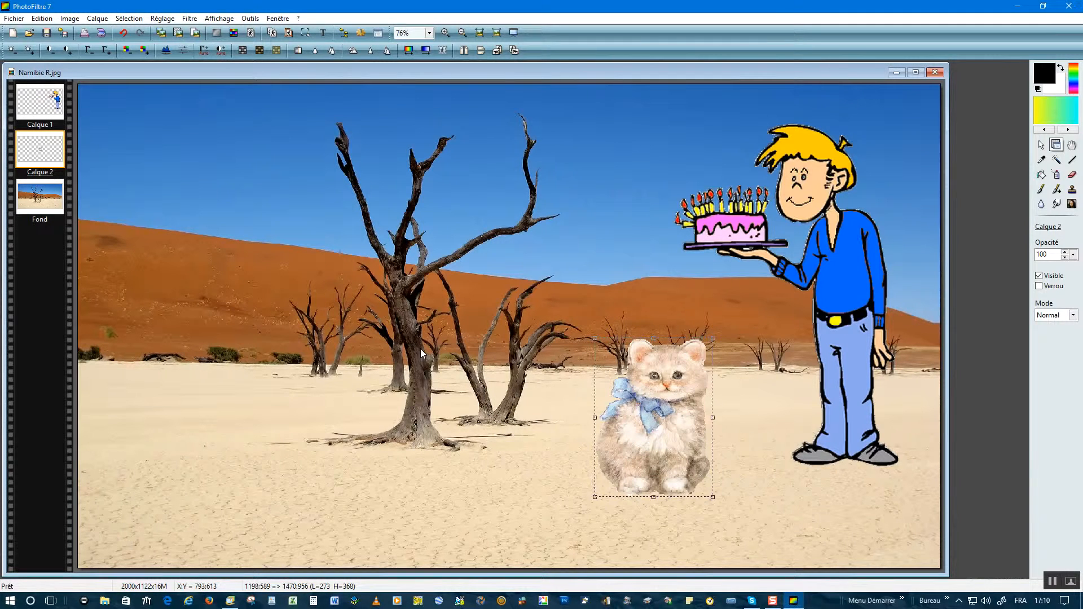
key(Return)
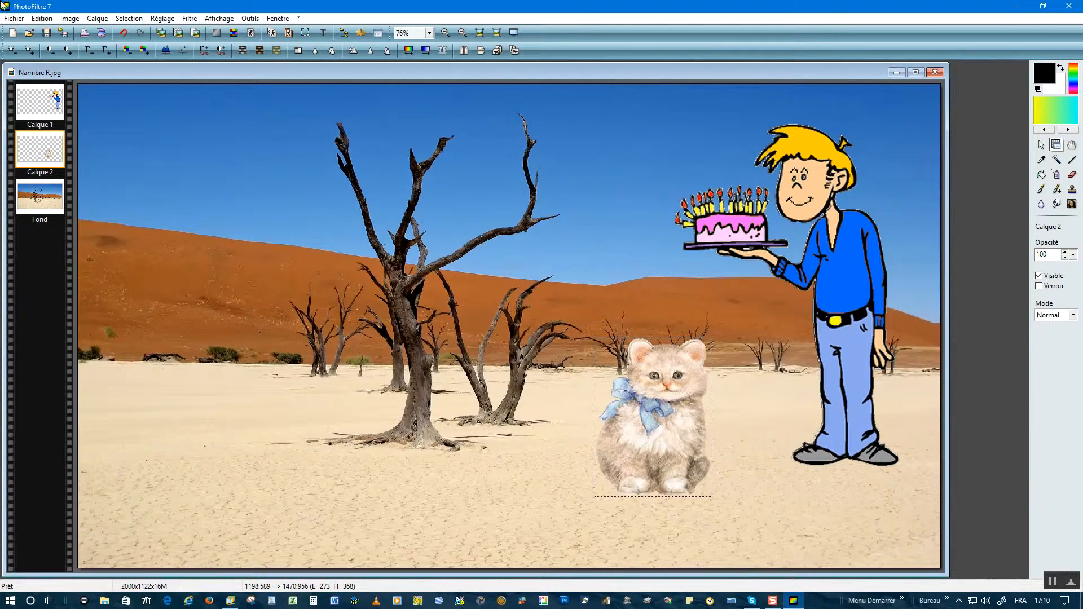
Open the tree image Arbre.jpg from the Travail Photofiltre folder
click(13, 19)
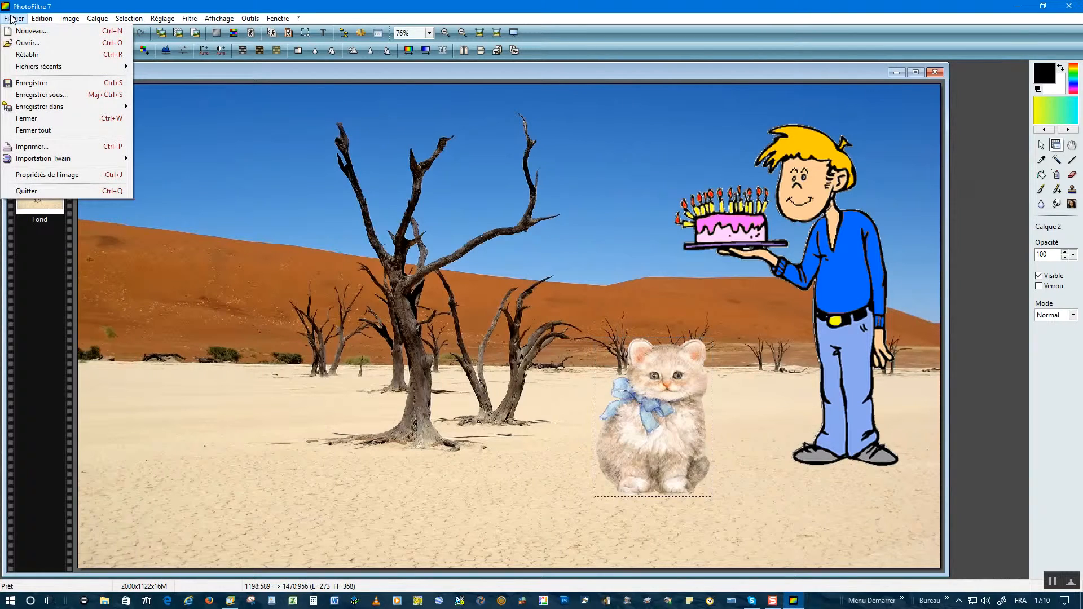
click(36, 44)
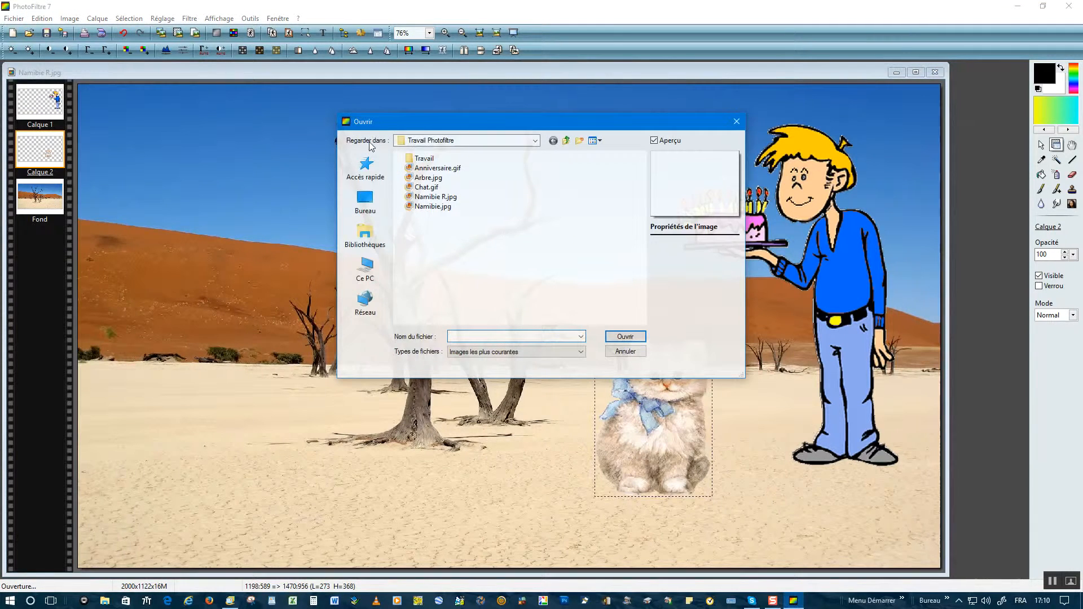
click(429, 177)
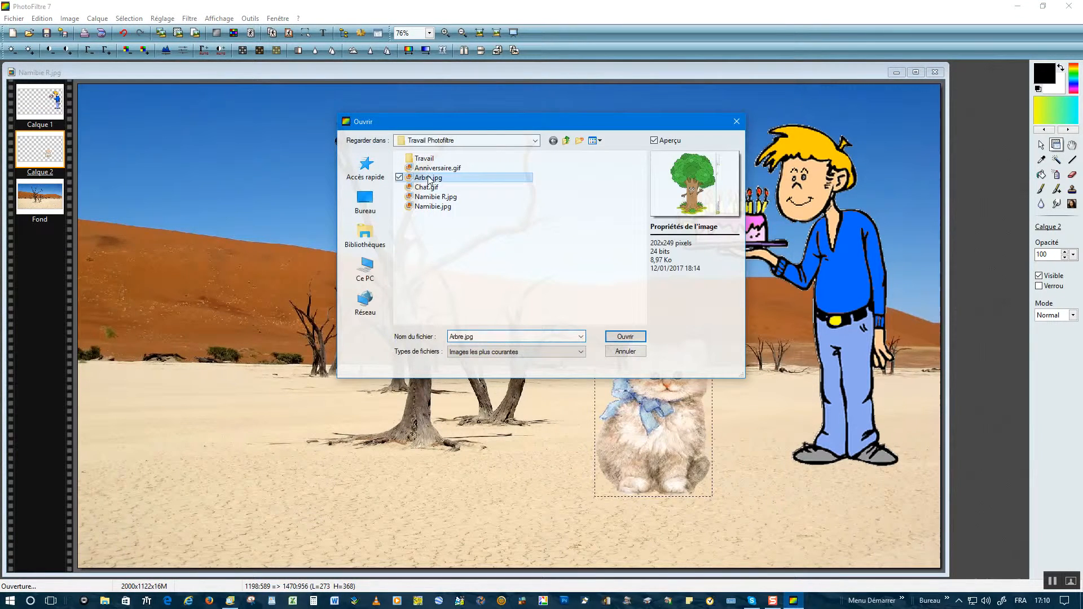
click(624, 338)
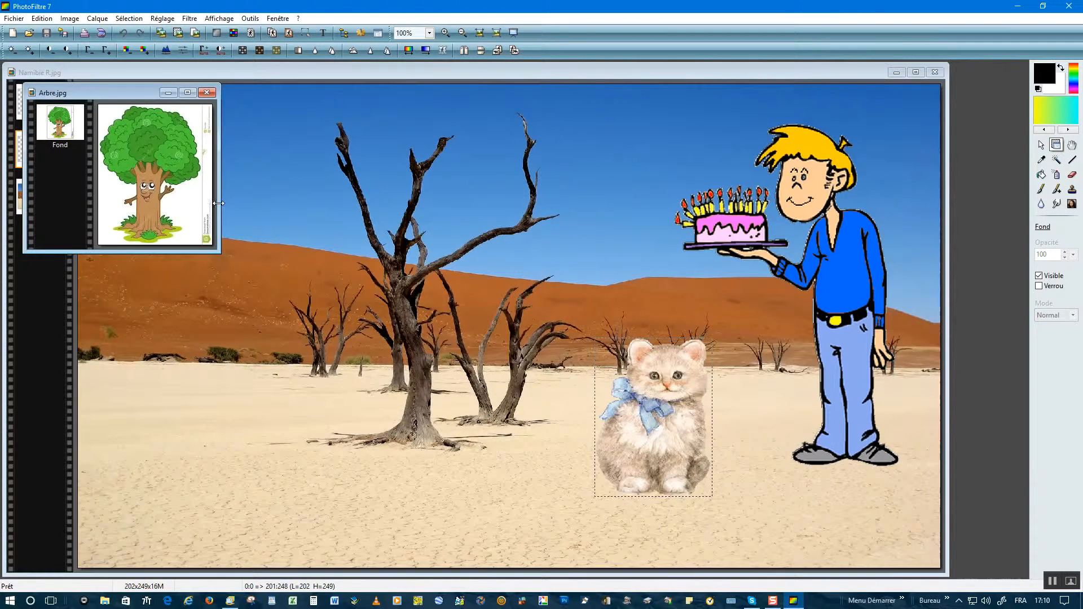
Zoom Arbre.jpg to 200% and enlarge its window to leave working room around the tree image
drag(217, 203, 416, 205)
drag(275, 251, 262, 475)
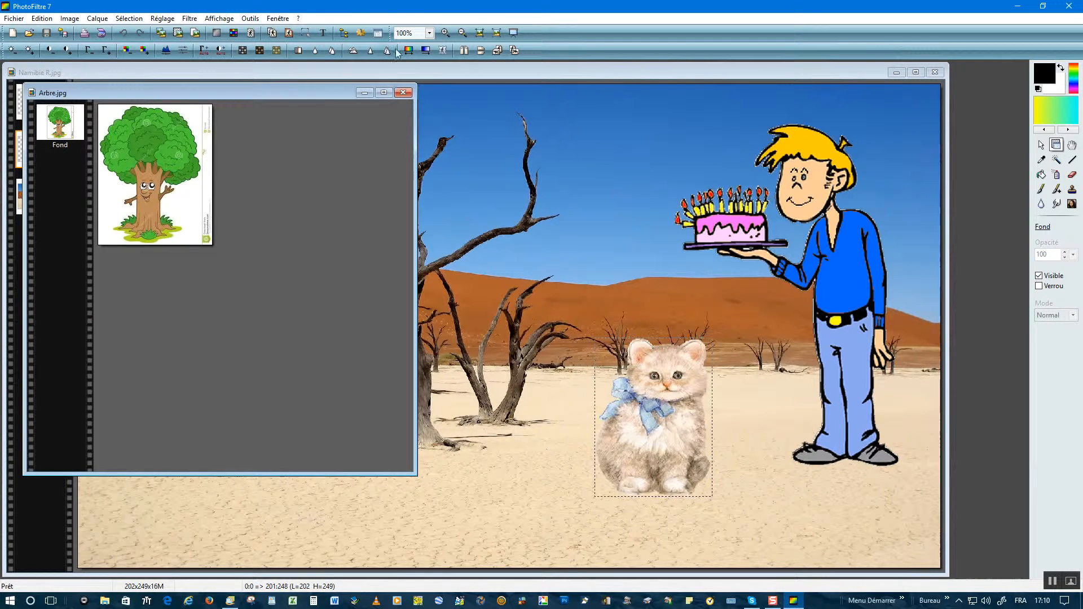
click(431, 33)
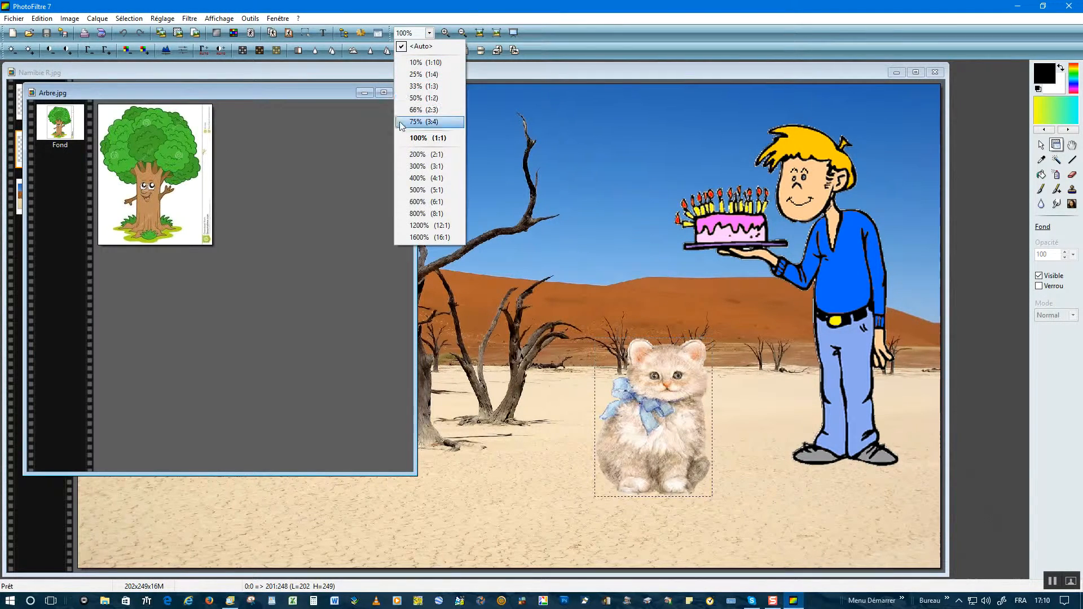
click(411, 161)
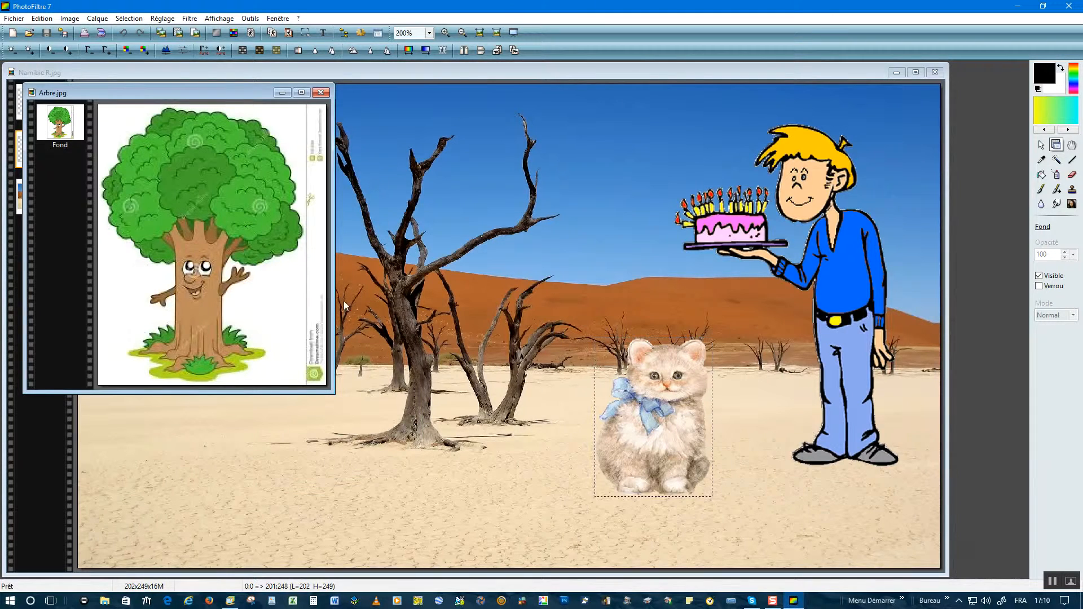
drag(334, 300, 424, 300)
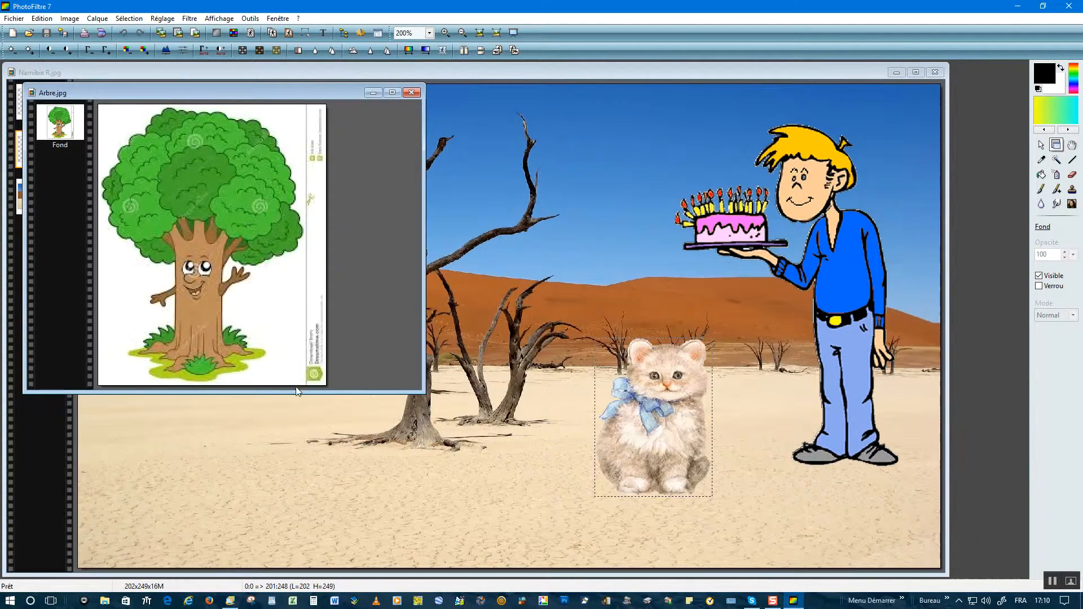
drag(293, 393, 279, 449)
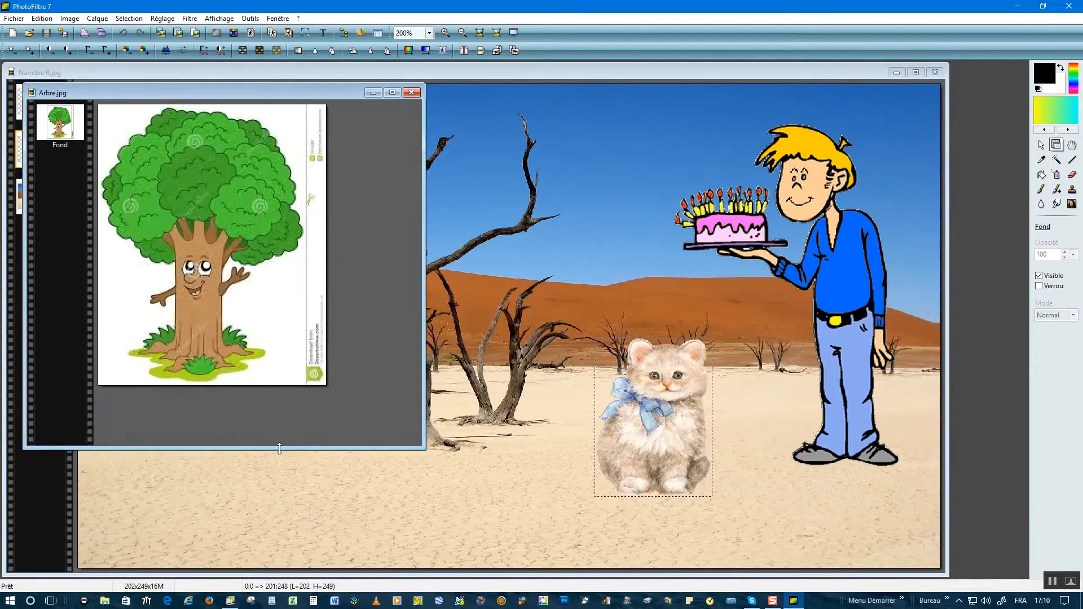
Draw a closed polygon selection around the whole tree in Arbre.jpg, leaving out the watermark strip along its edge
click(1041, 145)
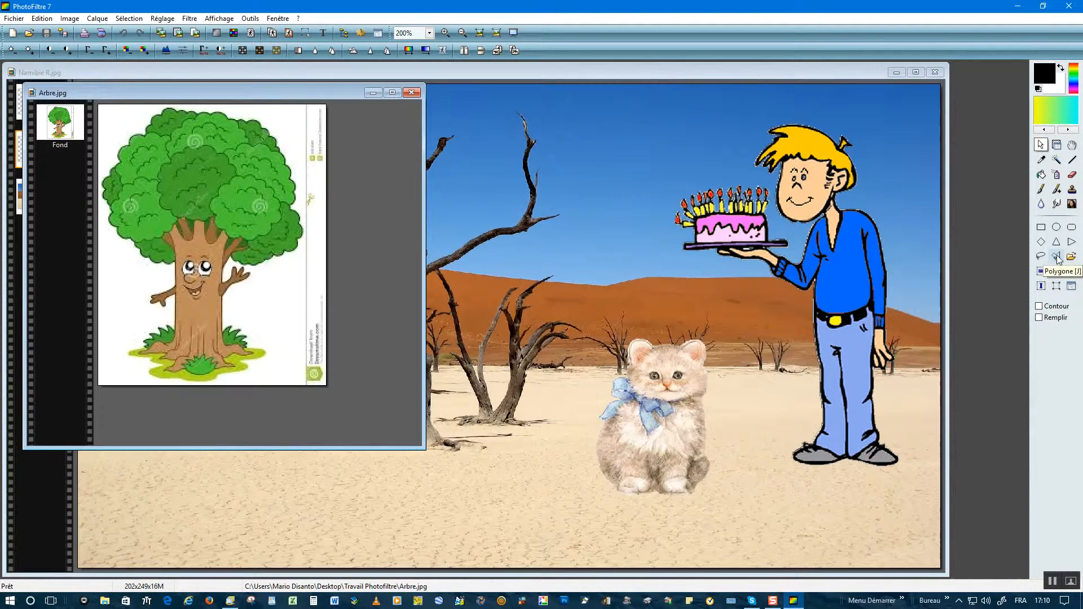
click(252, 372)
click(289, 309)
click(306, 244)
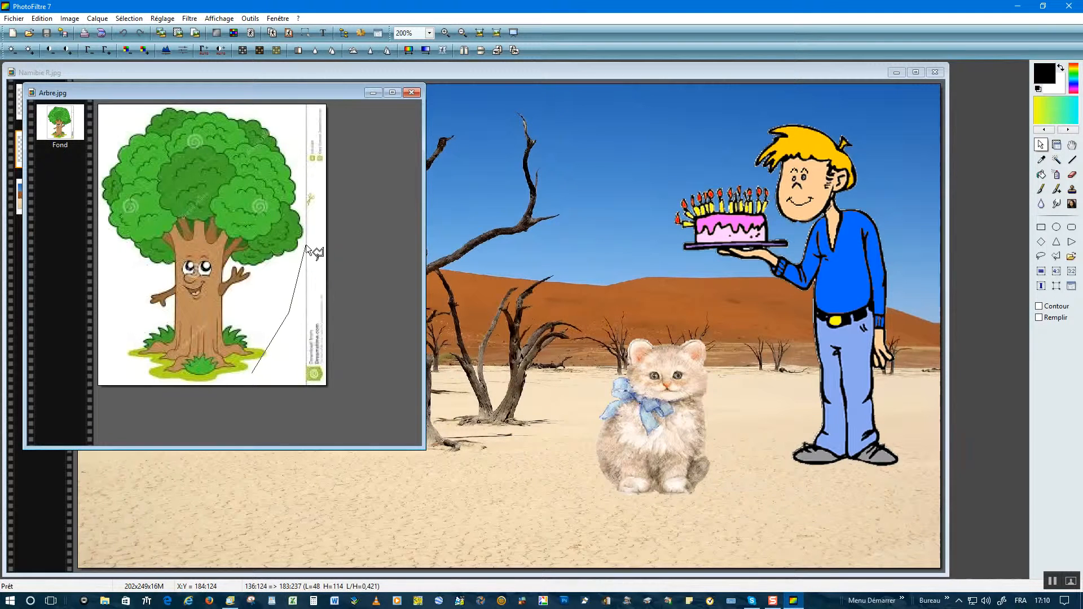
click(298, 137)
click(264, 108)
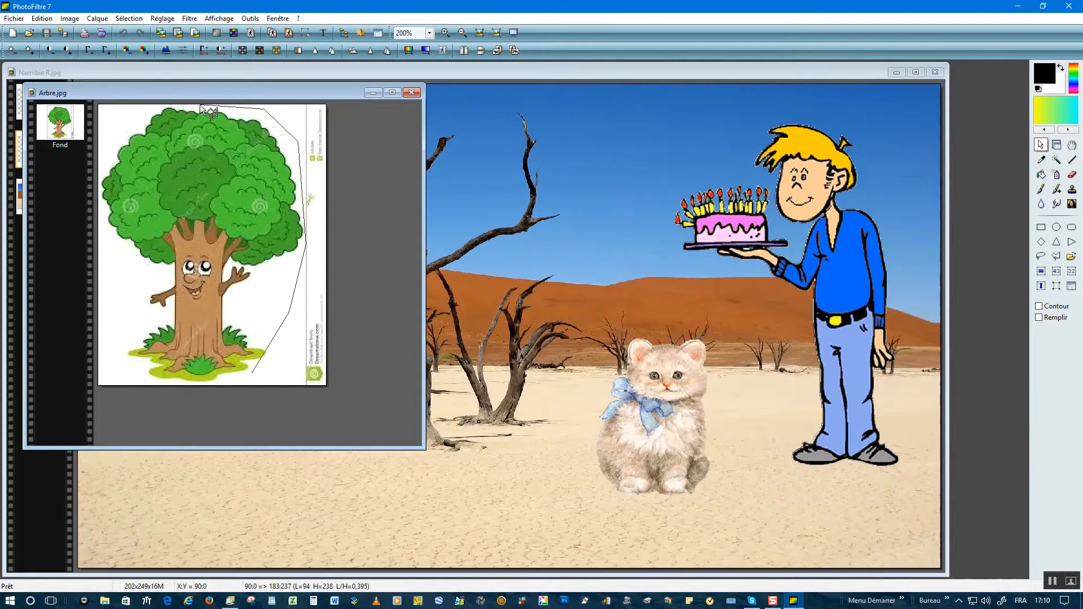
click(100, 170)
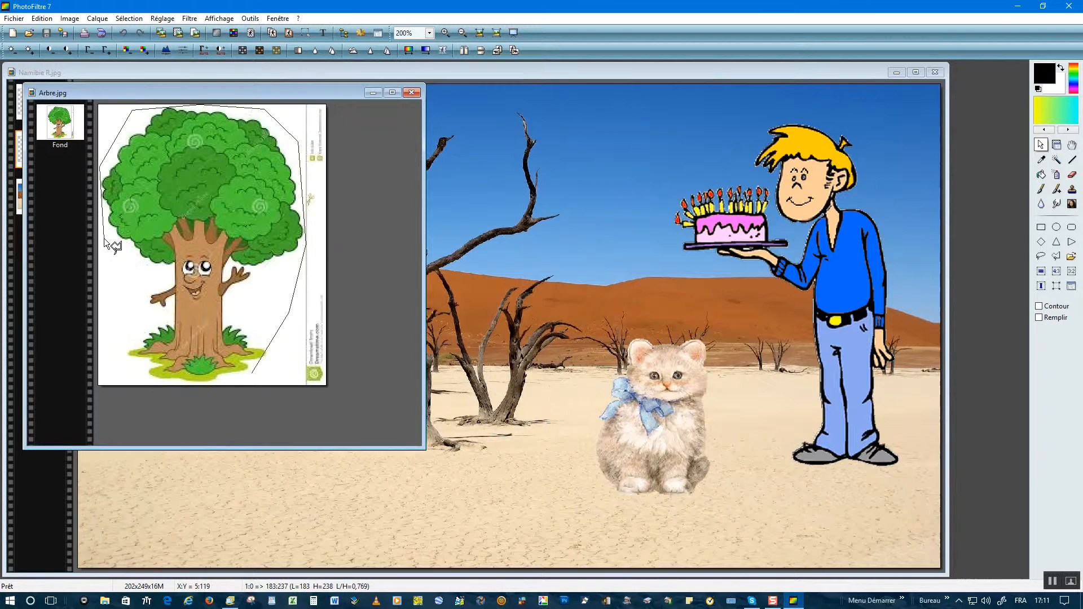
click(116, 368)
click(155, 382)
double_click(252, 373)
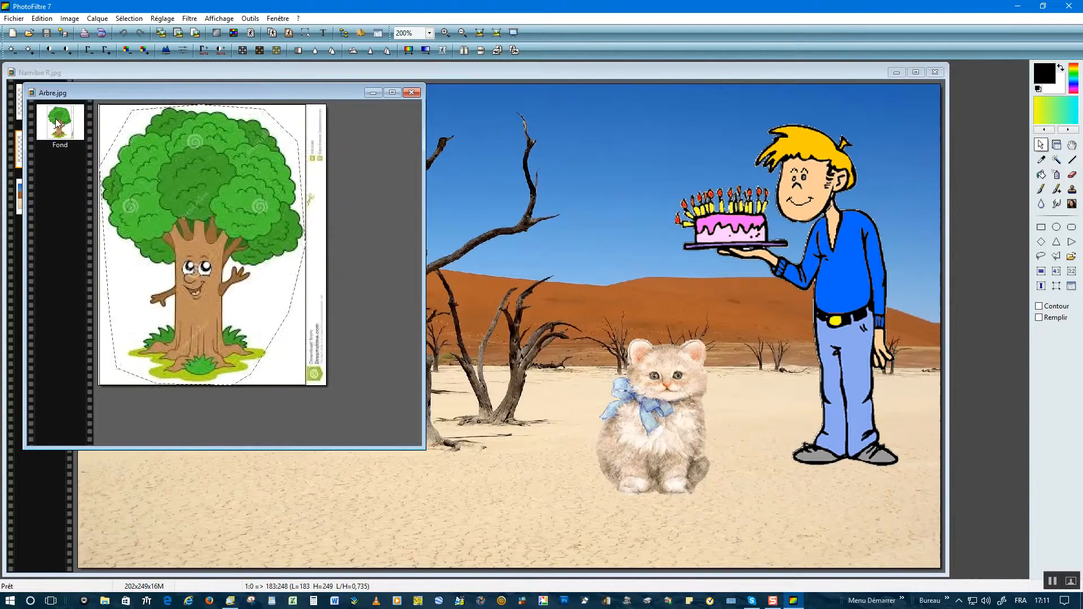
Cut out the selected tree with Détourage optimisé, tolerance 12, Bidirectionnel and Lissage, creating a new image
click(41, 19)
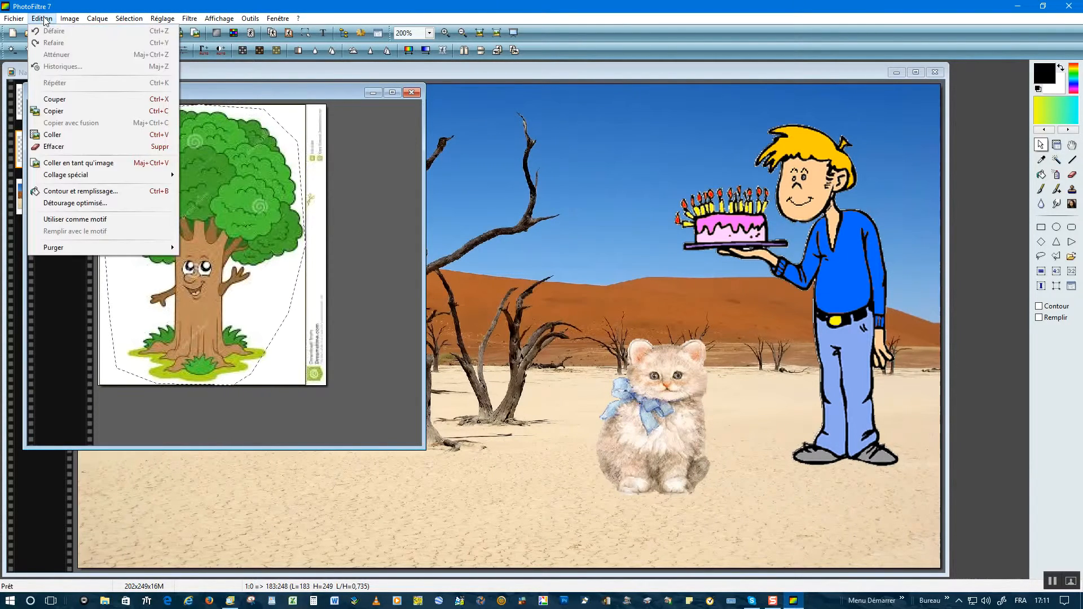
click(62, 204)
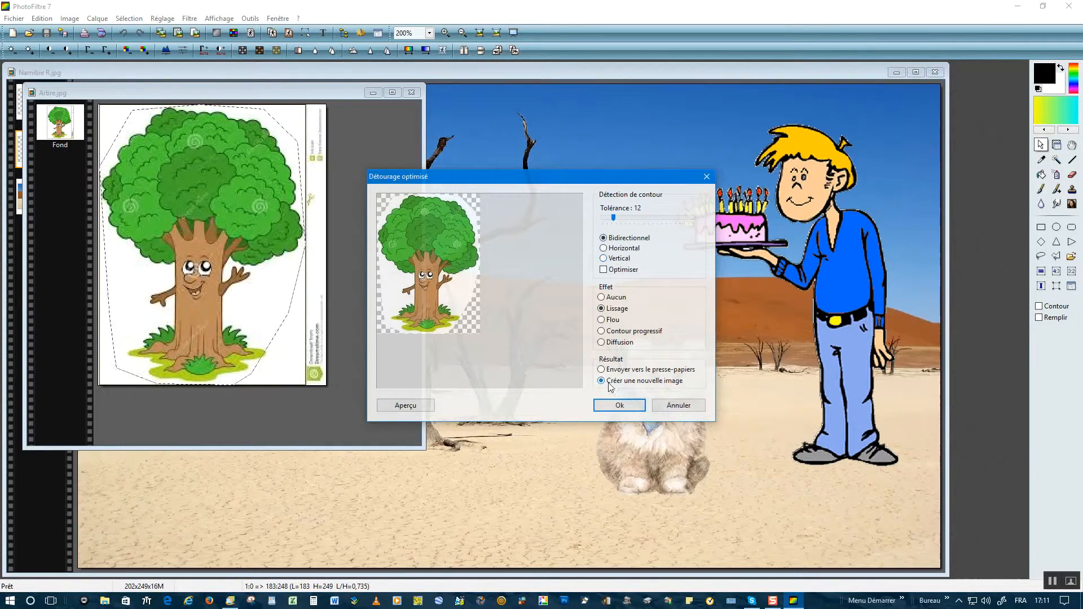
click(619, 406)
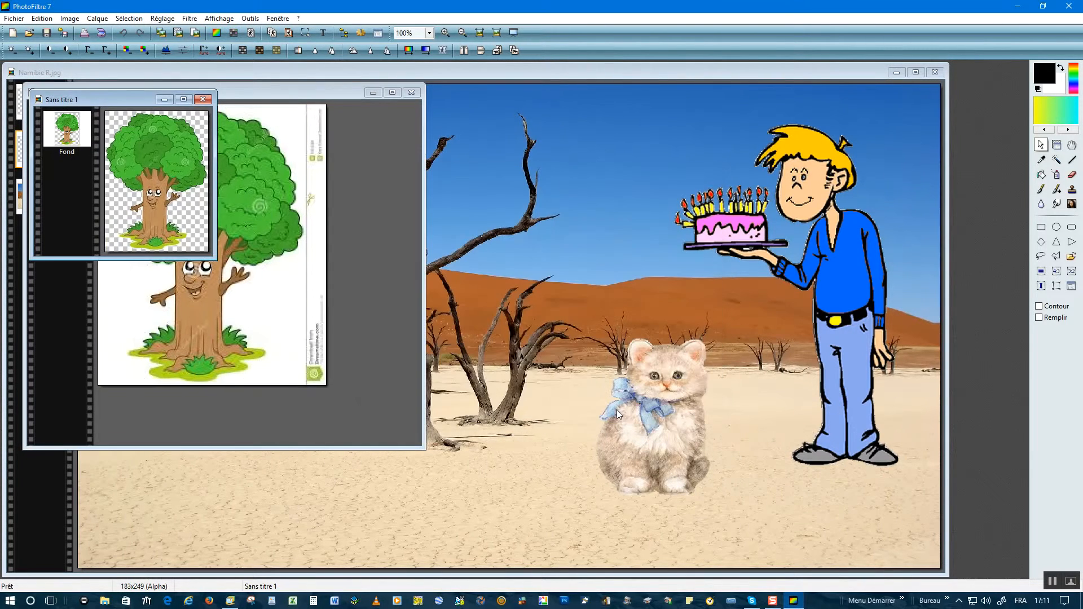
Move the cut-out tree's window clear of Arbre.jpg, zoom it to 200% and minimize Arbre.jpg
drag(109, 95, 442, 167)
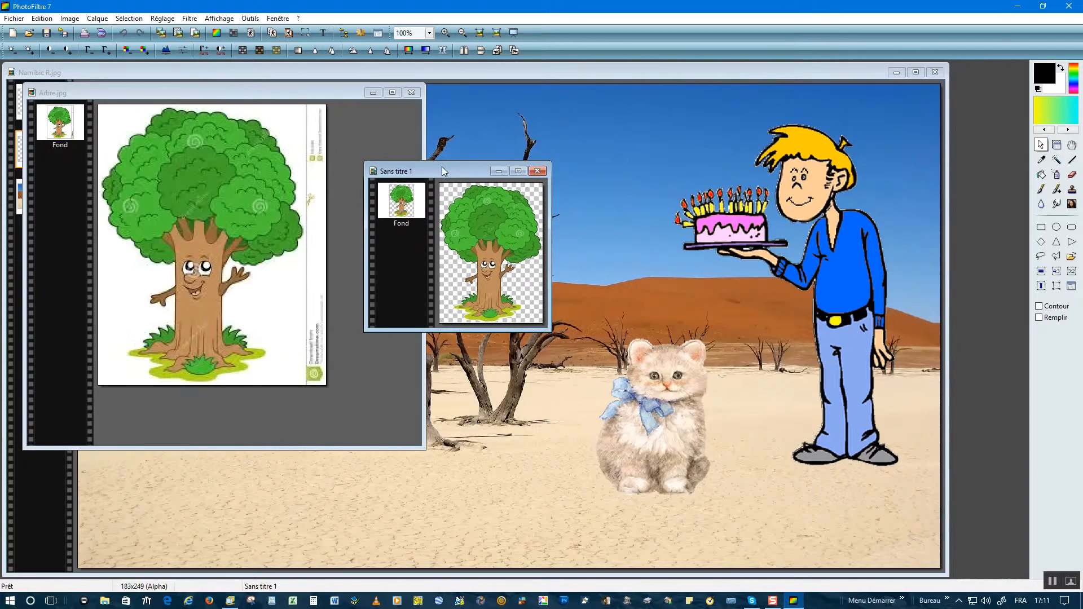
drag(474, 332, 474, 450)
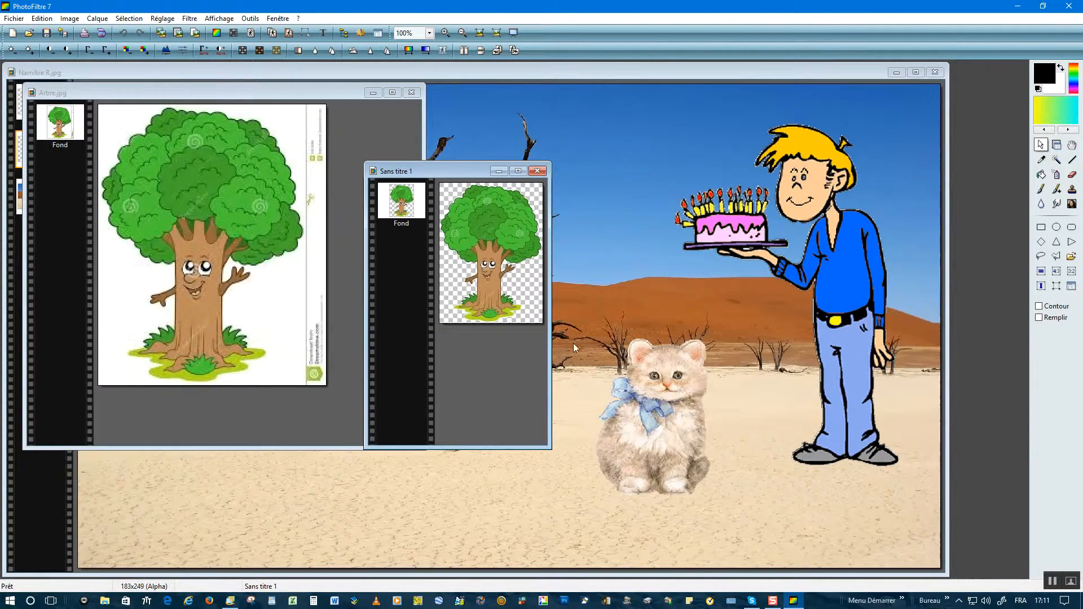
drag(550, 345, 785, 297)
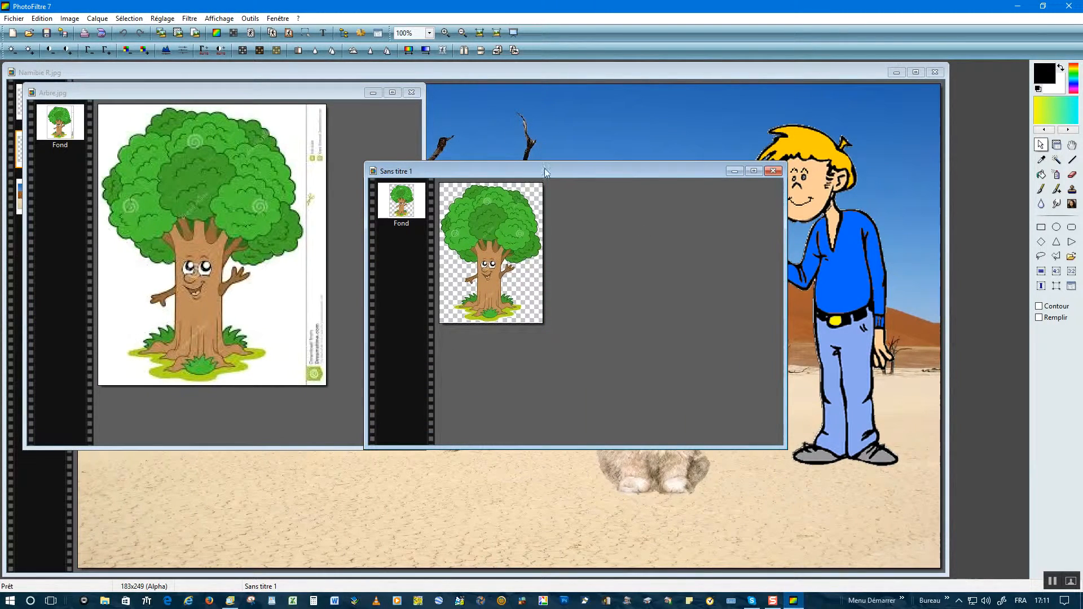
click(430, 34)
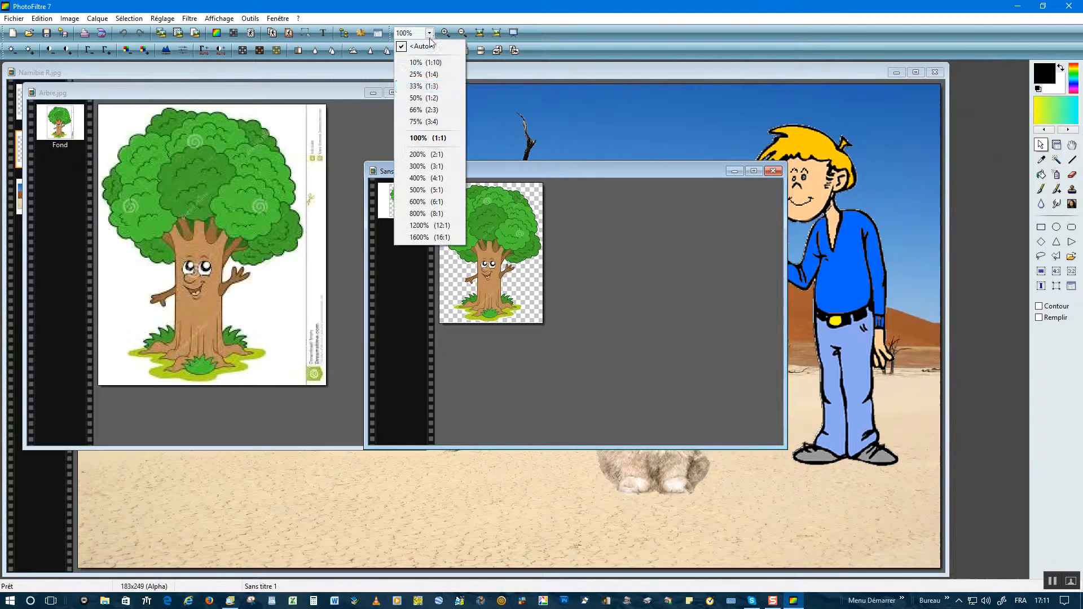
click(423, 156)
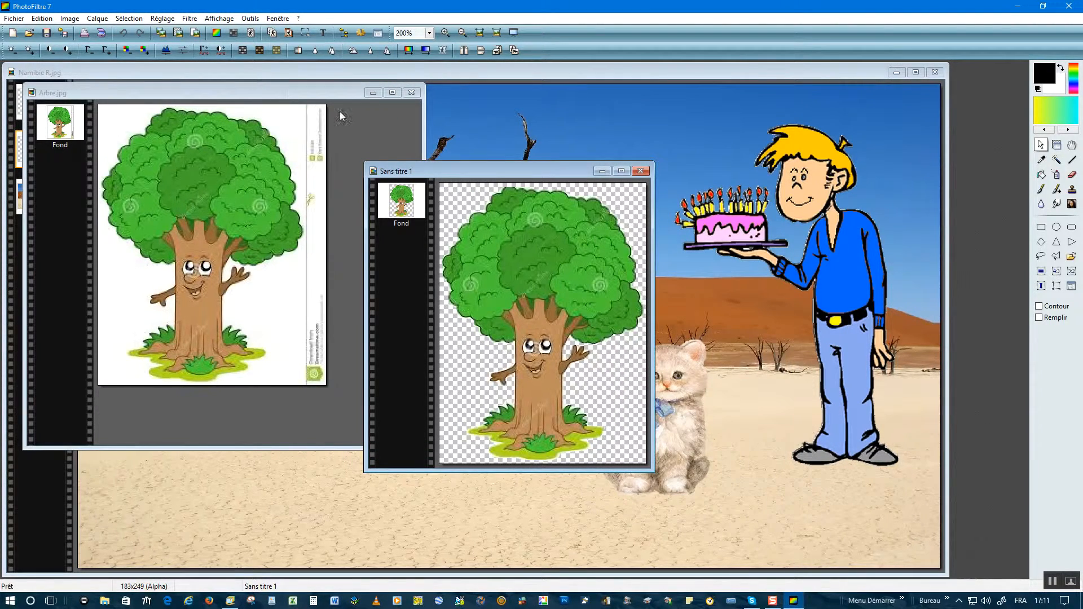
click(372, 93)
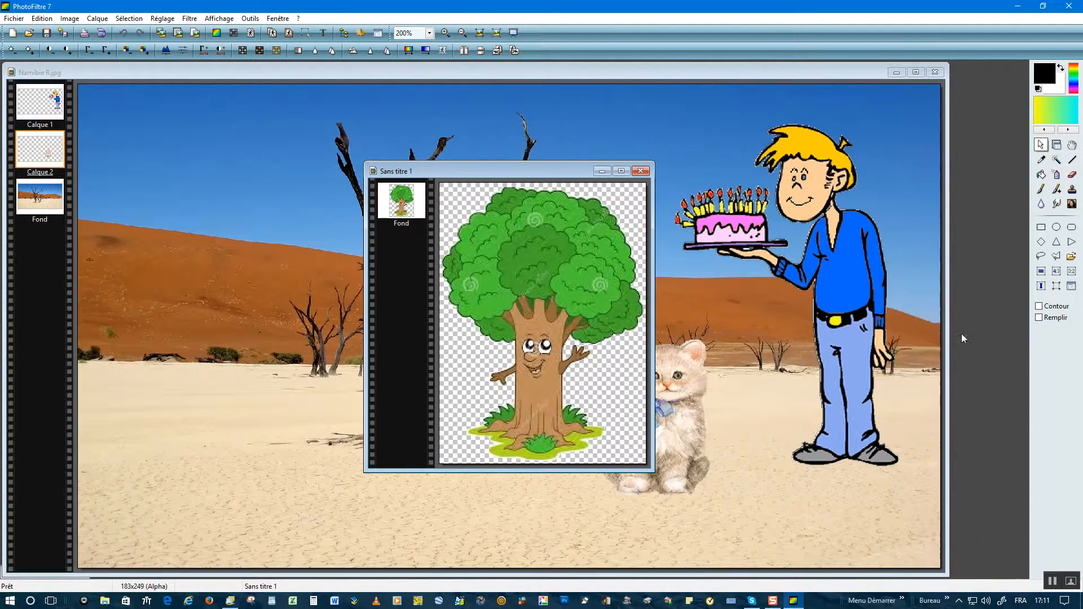
Try the Eraser with a round tip of size 9 on the foliage's lower edge, undo the stroke and return to the Selection tool
click(1071, 175)
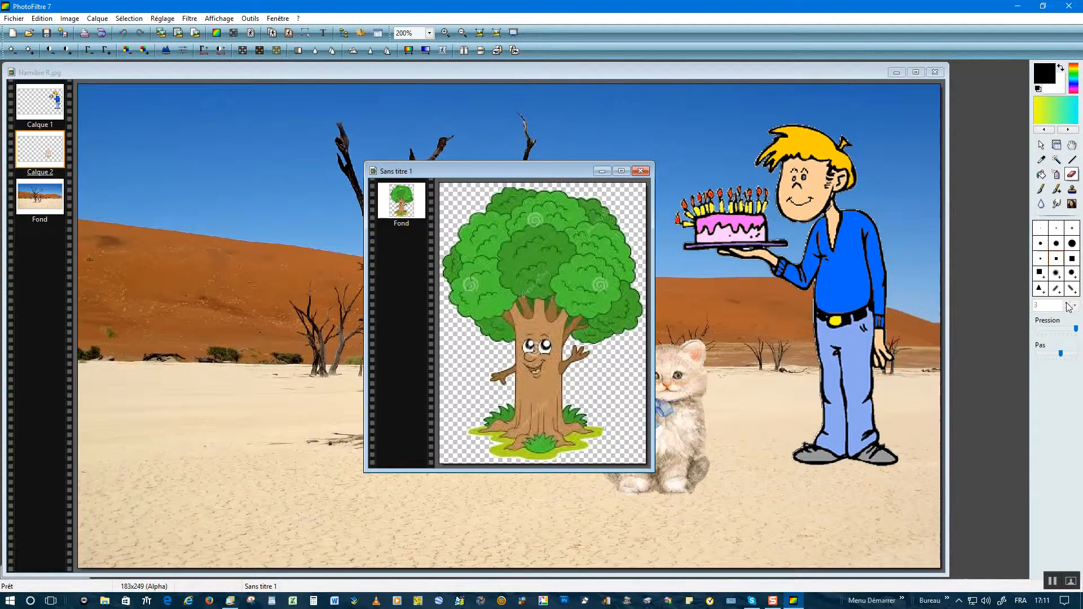
click(1057, 275)
click(1066, 303)
mouse_move(615, 352)
mouse_down()
mouse_move(611, 309)
mouse_move(631, 363)
mouse_move(603, 304)
mouse_up()
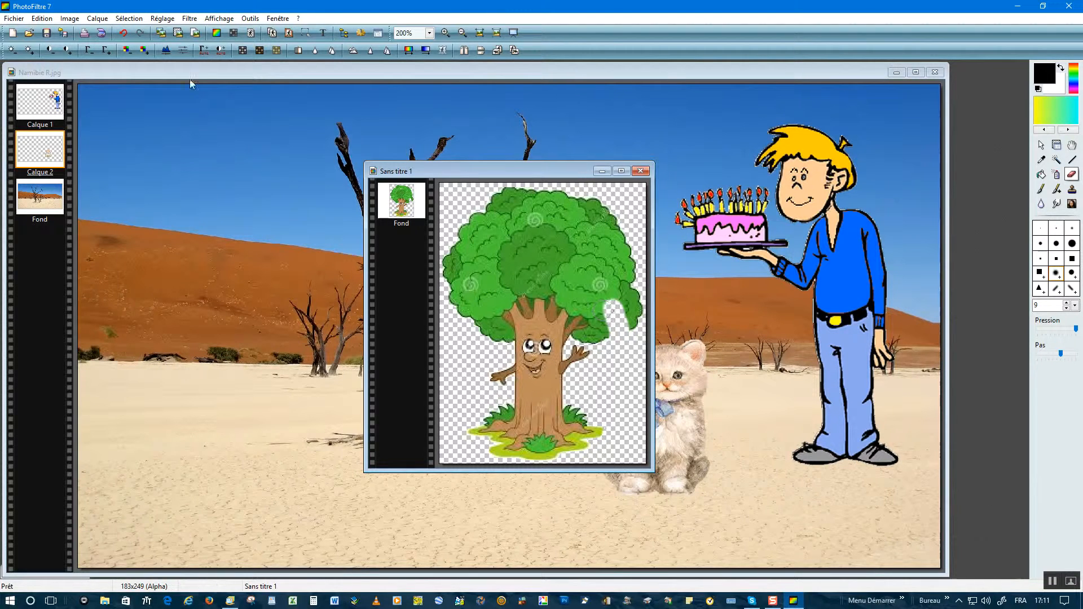
click(124, 34)
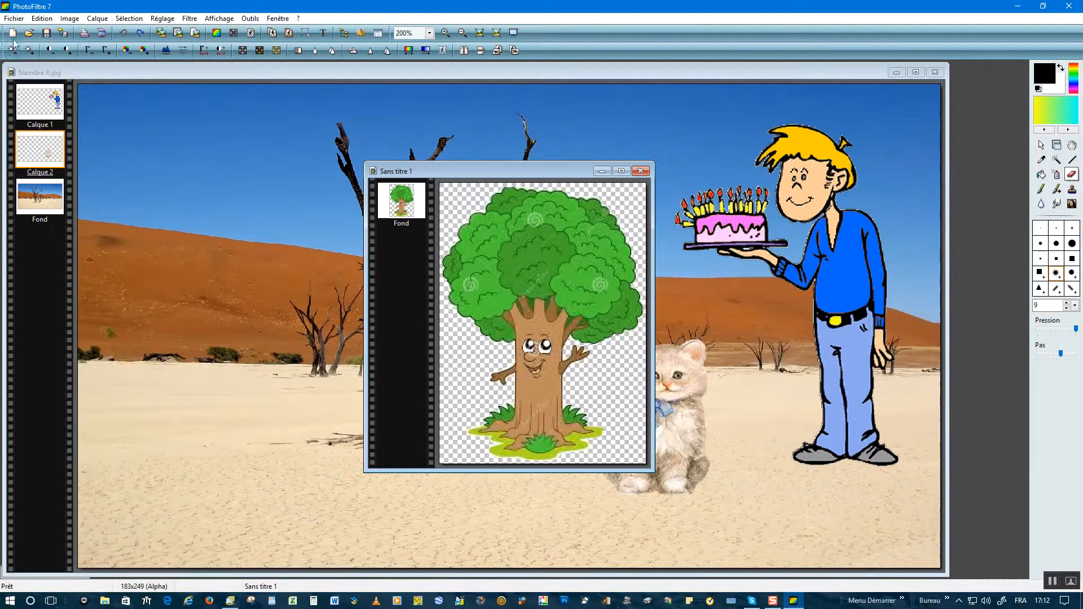
click(1041, 145)
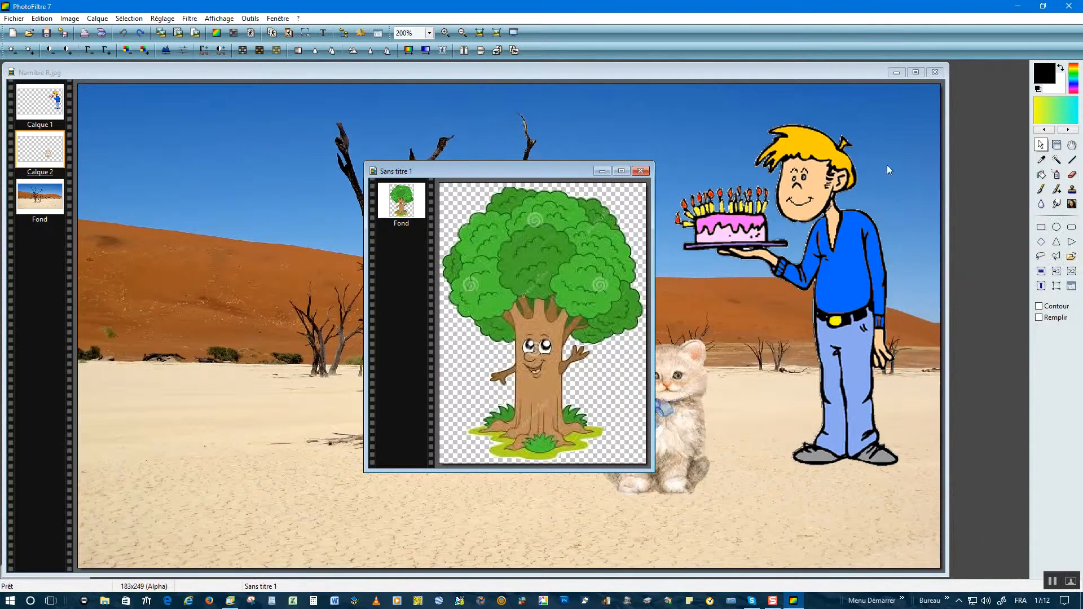
Copy the cut-out tree and paste it into Namibie R.jpg as a new layer above the cat layer
click(42, 20)
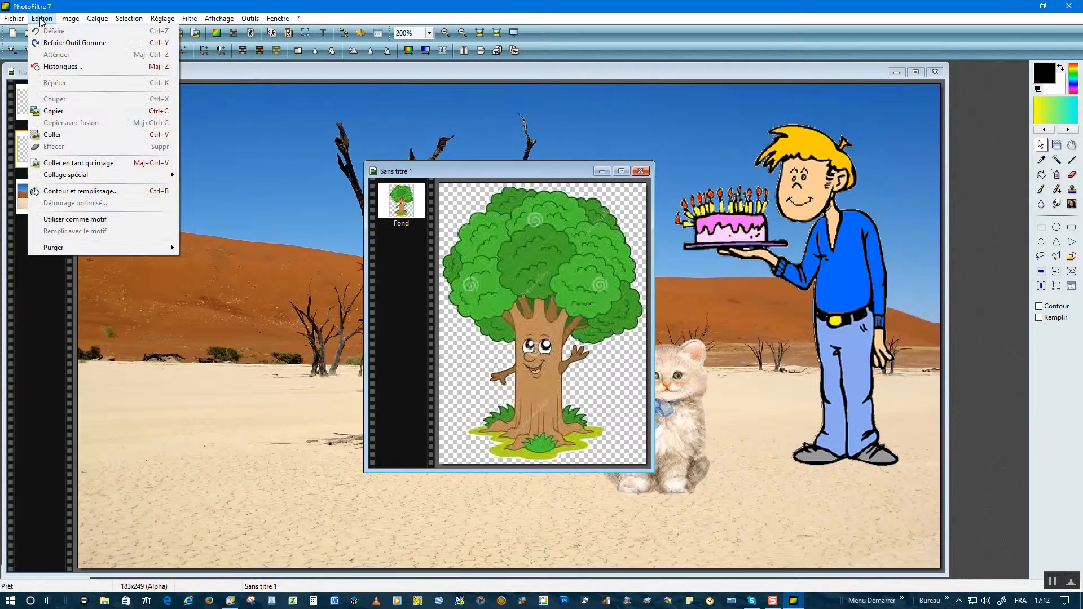
click(52, 134)
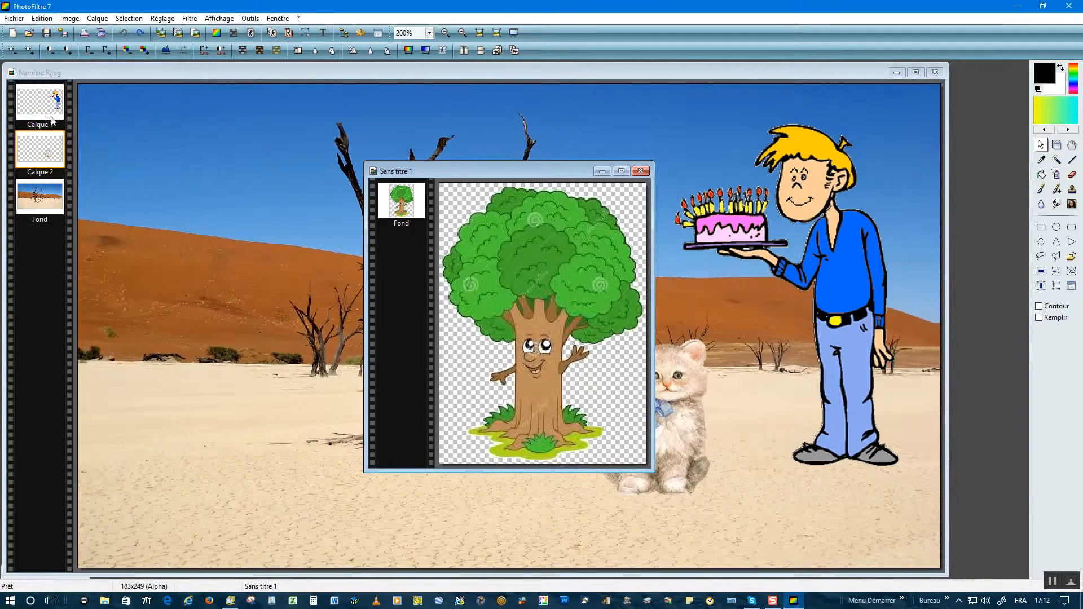
click(170, 238)
click(42, 18)
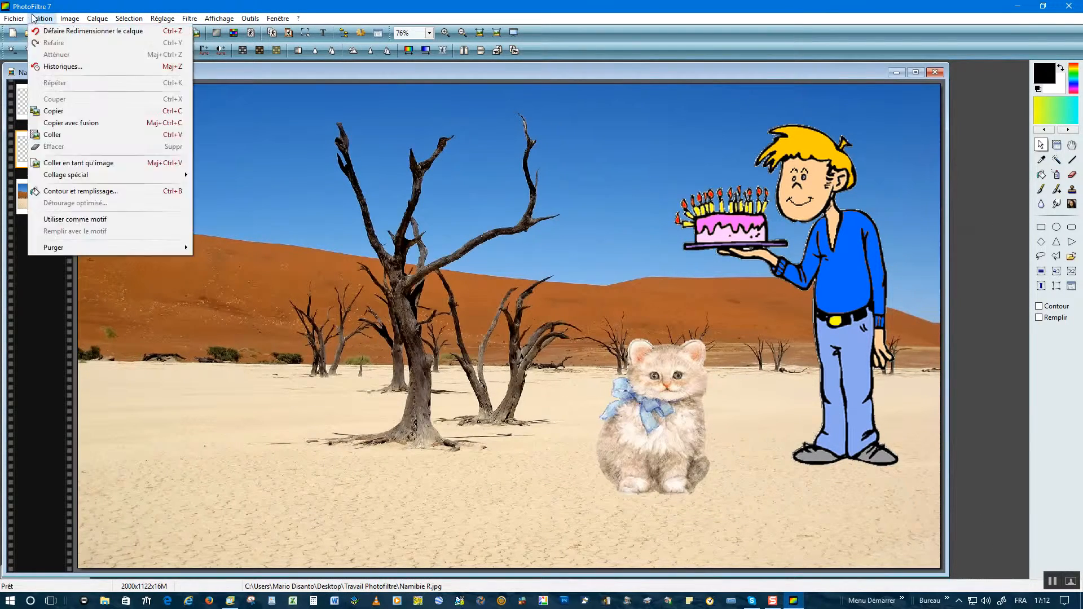
click(51, 135)
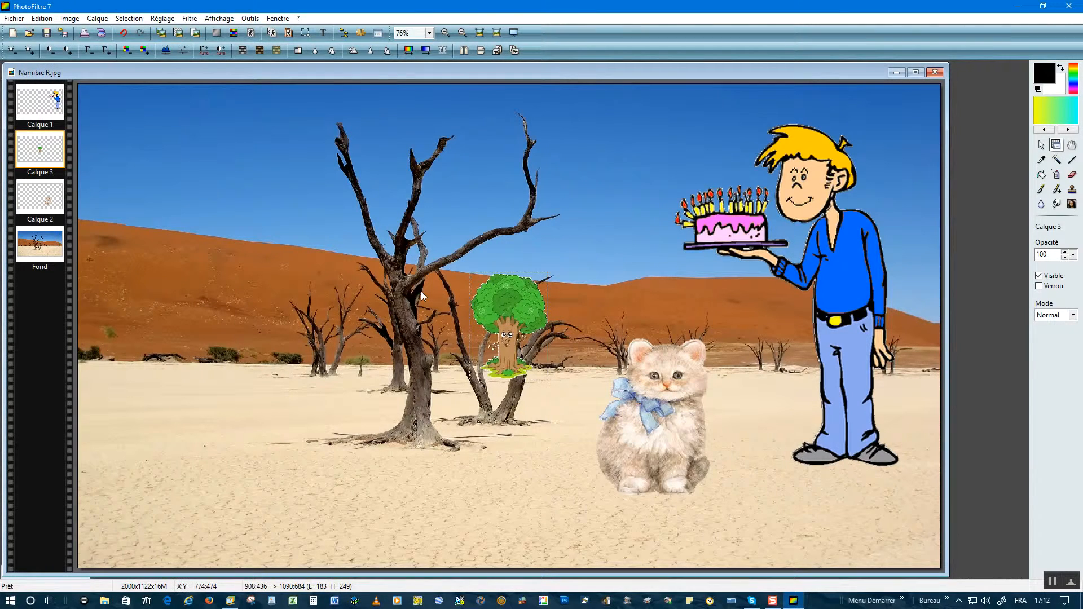
Enlarge the tree layer to about 577 × 787 pixels and place it on the sand to the left of the dead tree
right_click(507, 315)
drag(549, 271, 722, 103)
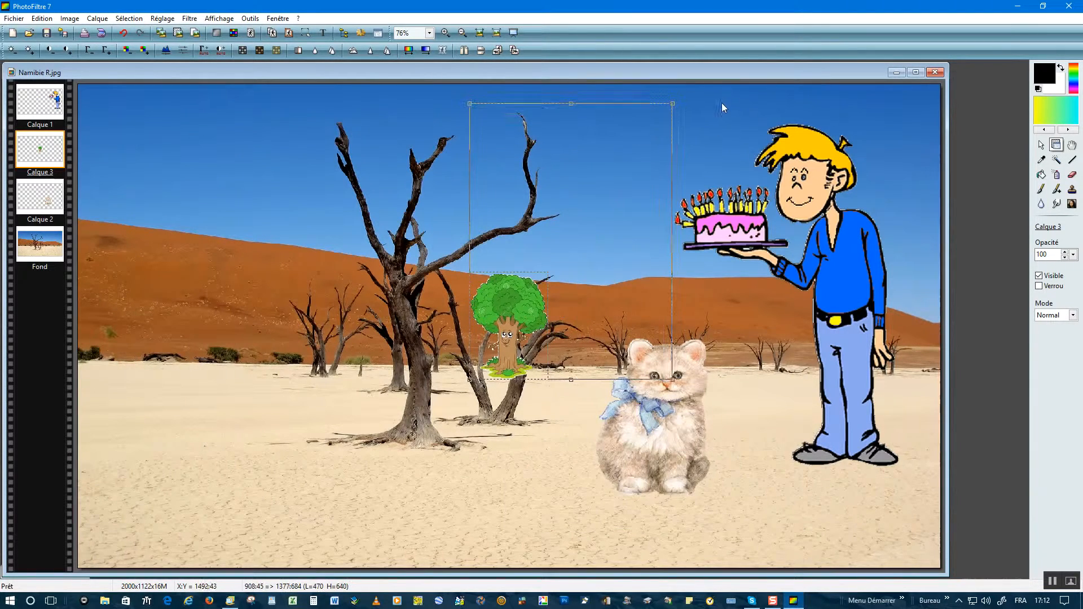
drag(608, 225, 266, 323)
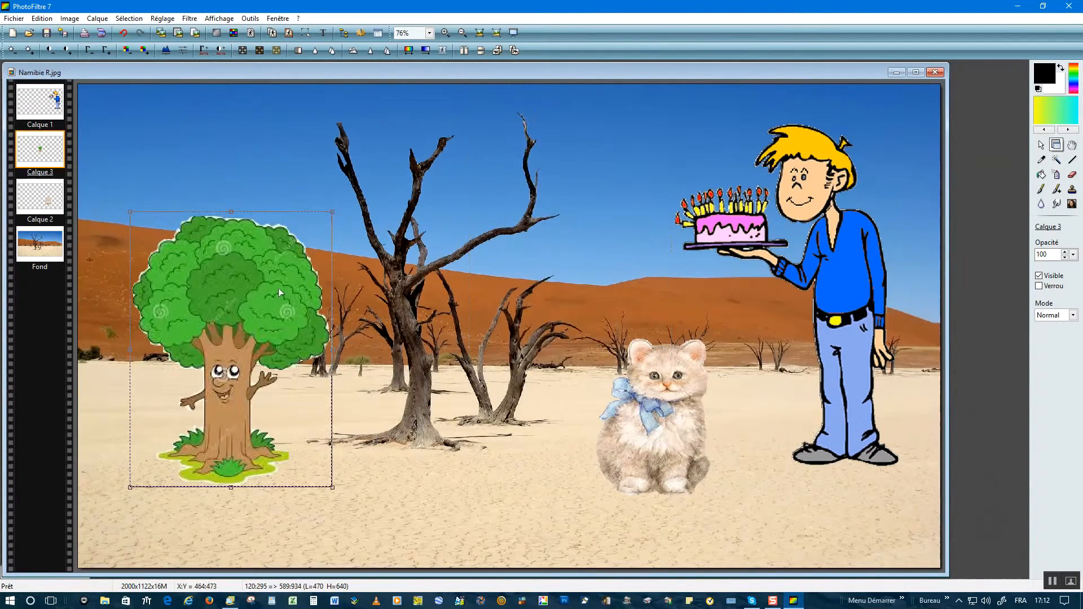
drag(333, 209, 288, 219)
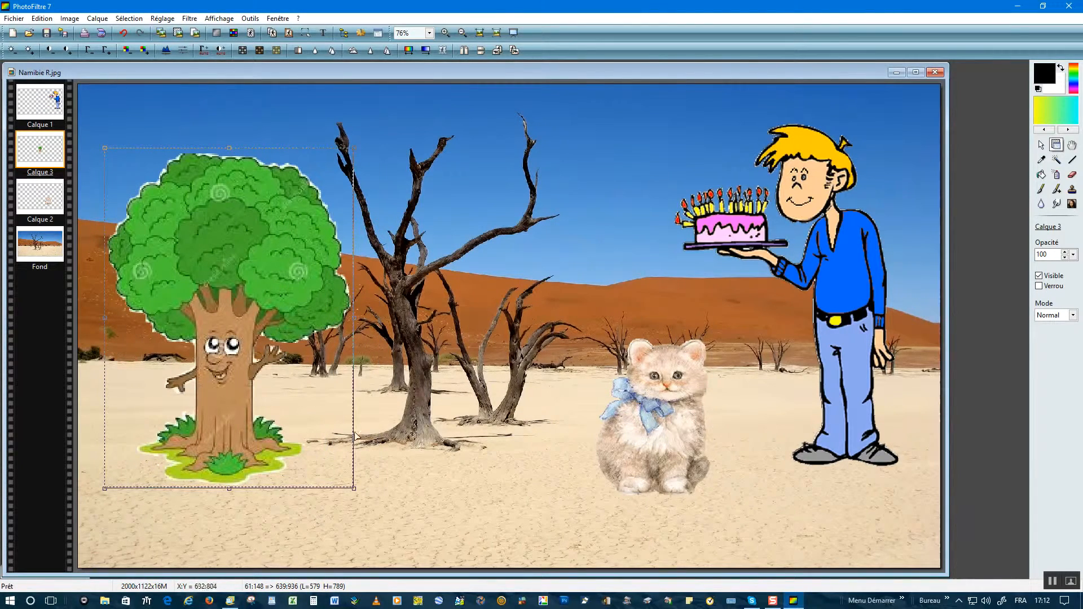
key(Return)
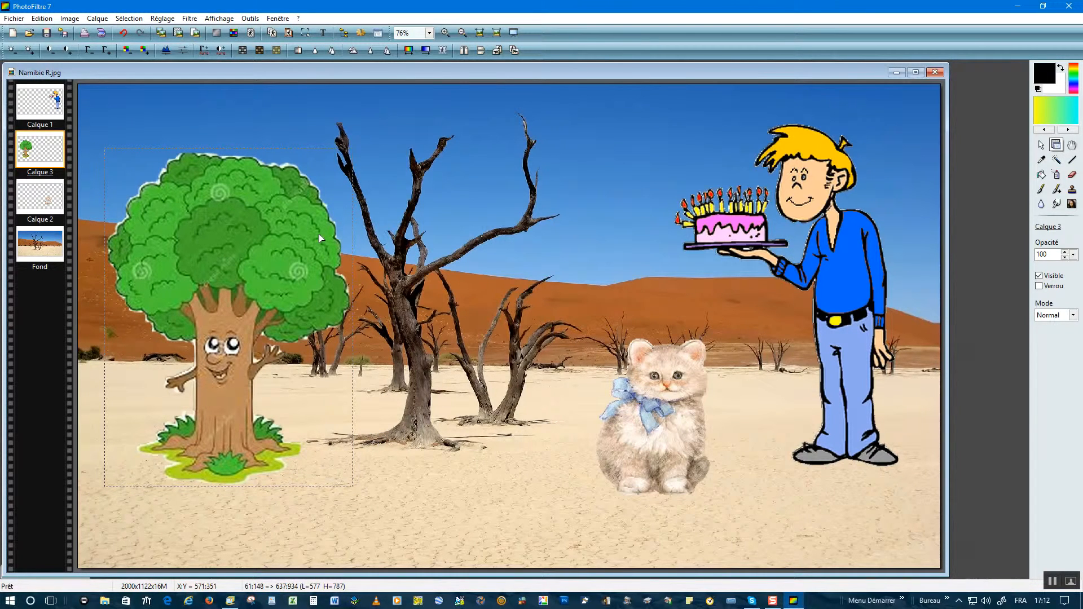
Create a new 1990 × 1200 pixel image at 180 pixels/inch with a cyan background
click(16, 18)
click(28, 34)
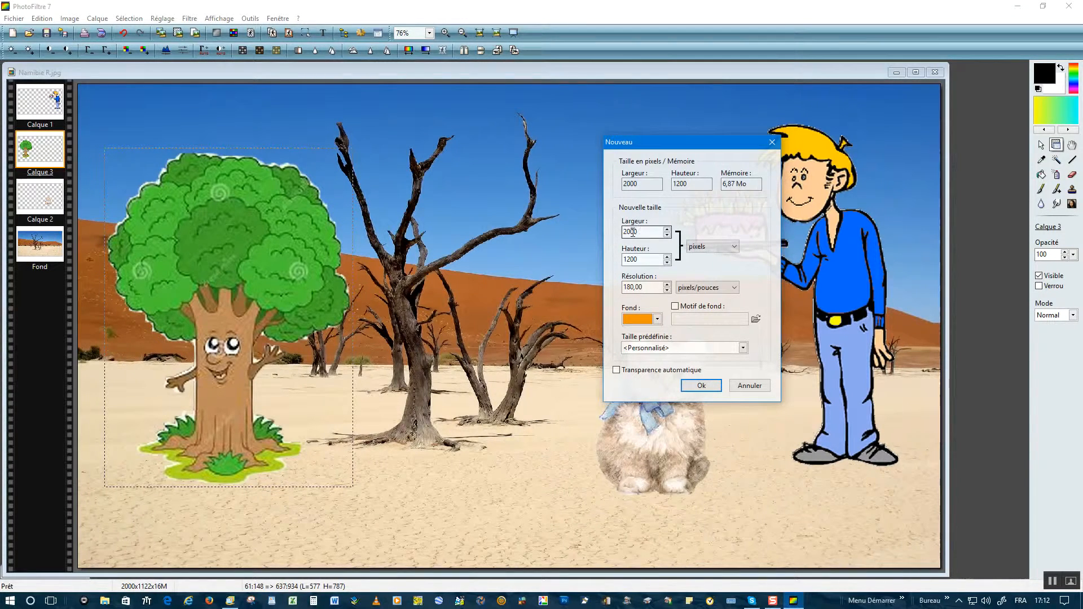
drag(623, 233, 643, 231)
text(1990)
click(658, 322)
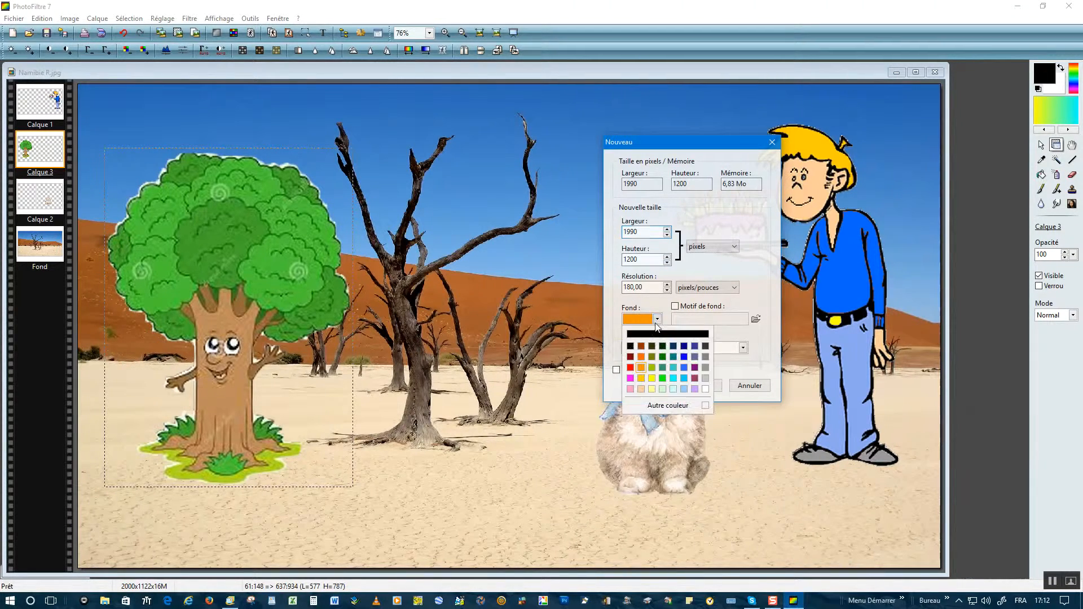
click(675, 379)
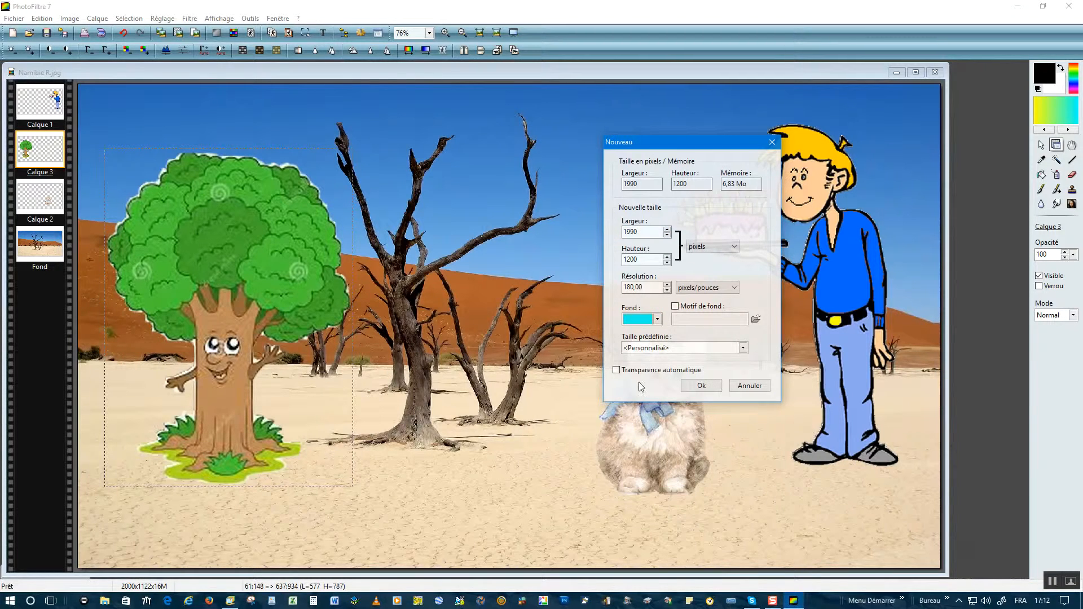
click(700, 387)
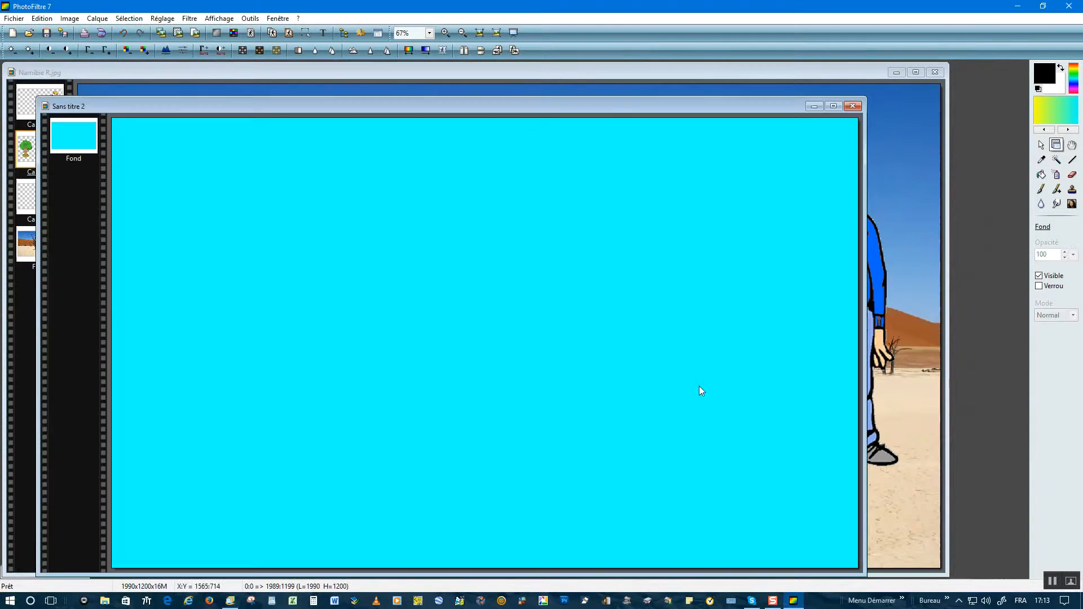
Copy the desert background layer of Namibie R.jpg
drag(391, 106, 587, 84)
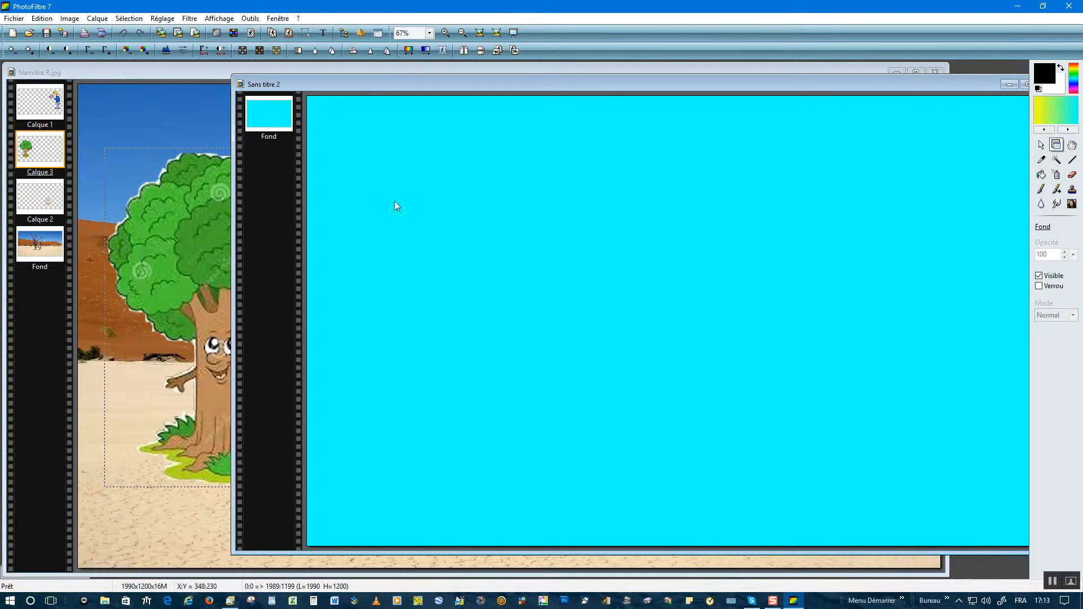
click(180, 241)
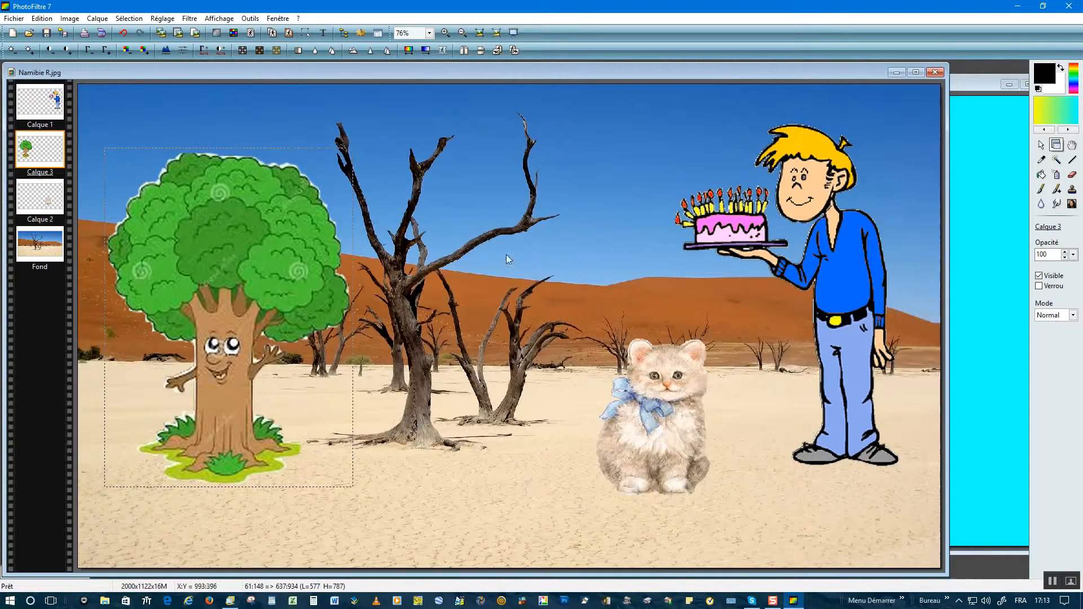
click(592, 141)
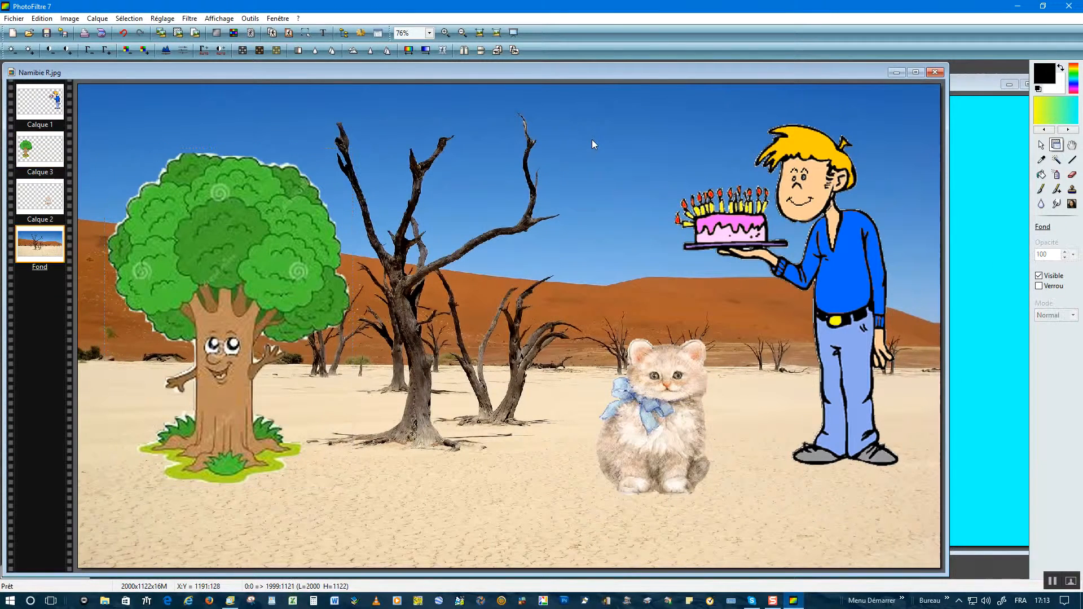
right_click(592, 141)
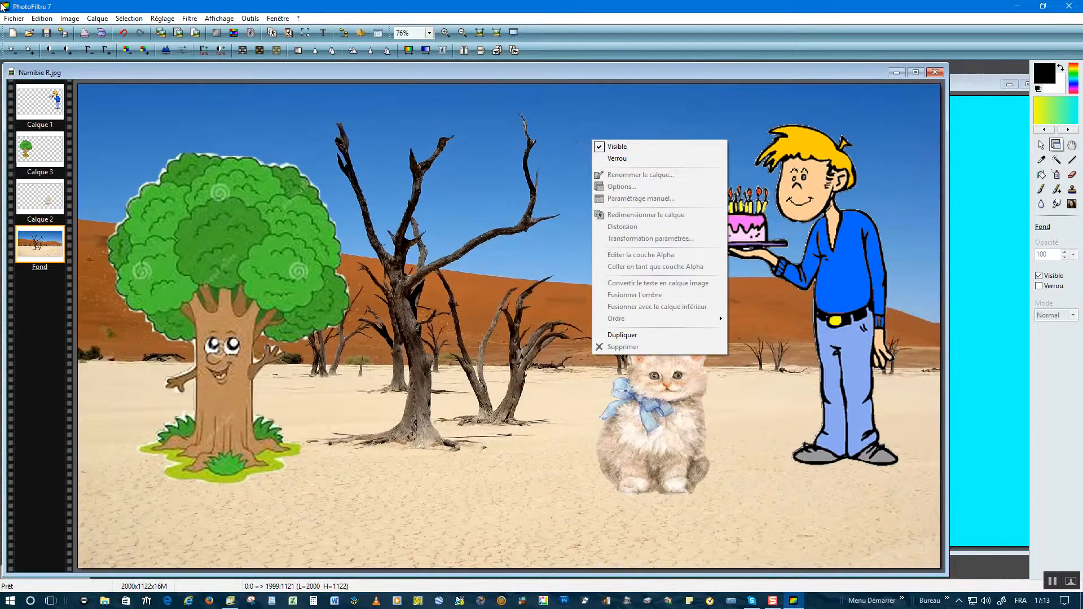
click(41, 19)
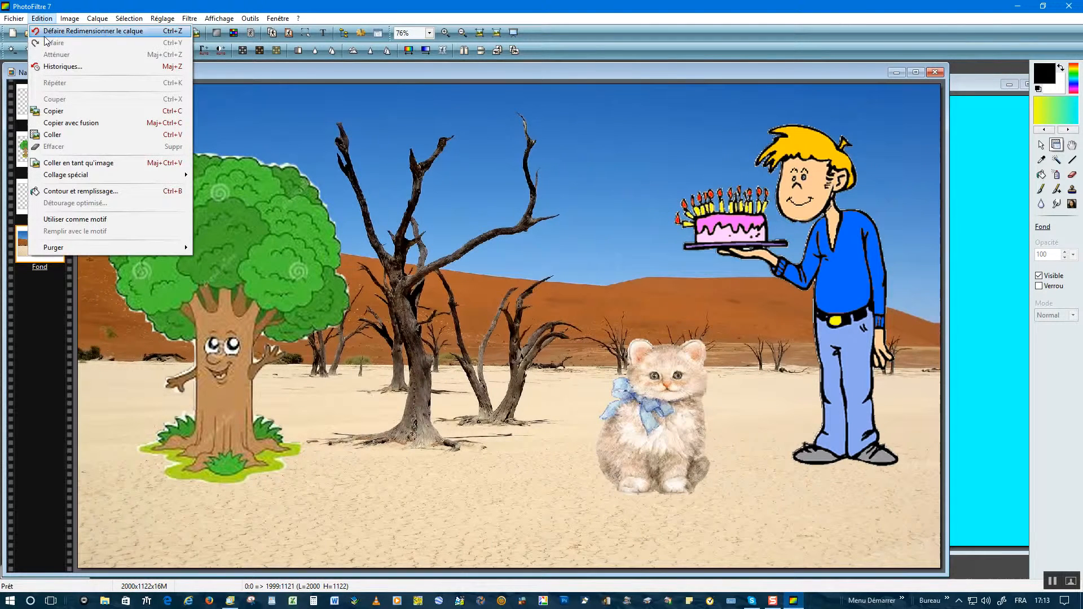
click(55, 113)
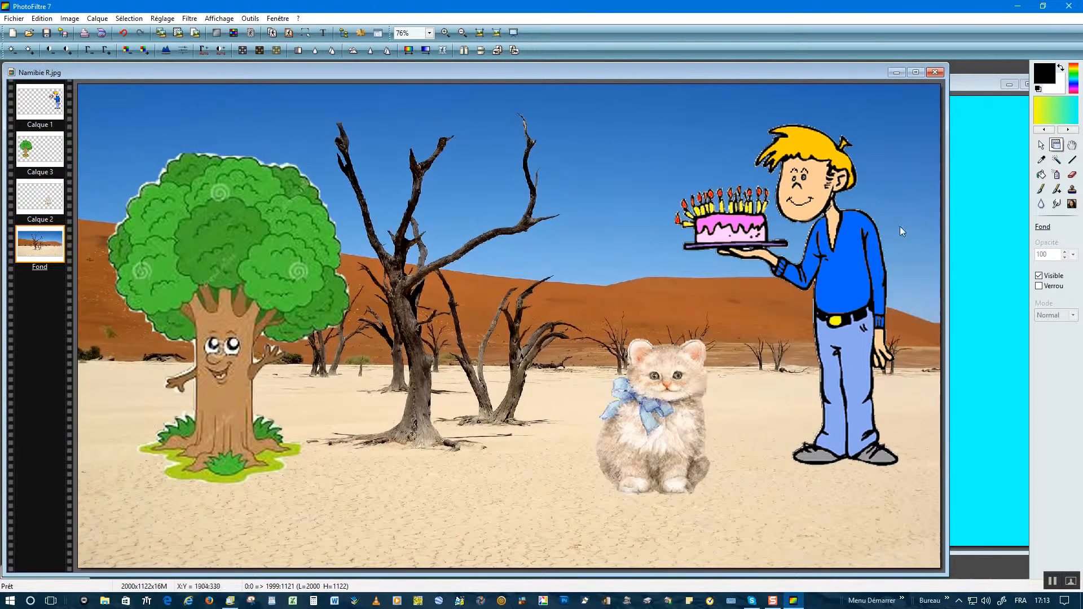
Paste the desert into the cyan image as a new layer and align it with the upper edge, leaving a cyan strip below
click(976, 202)
click(41, 19)
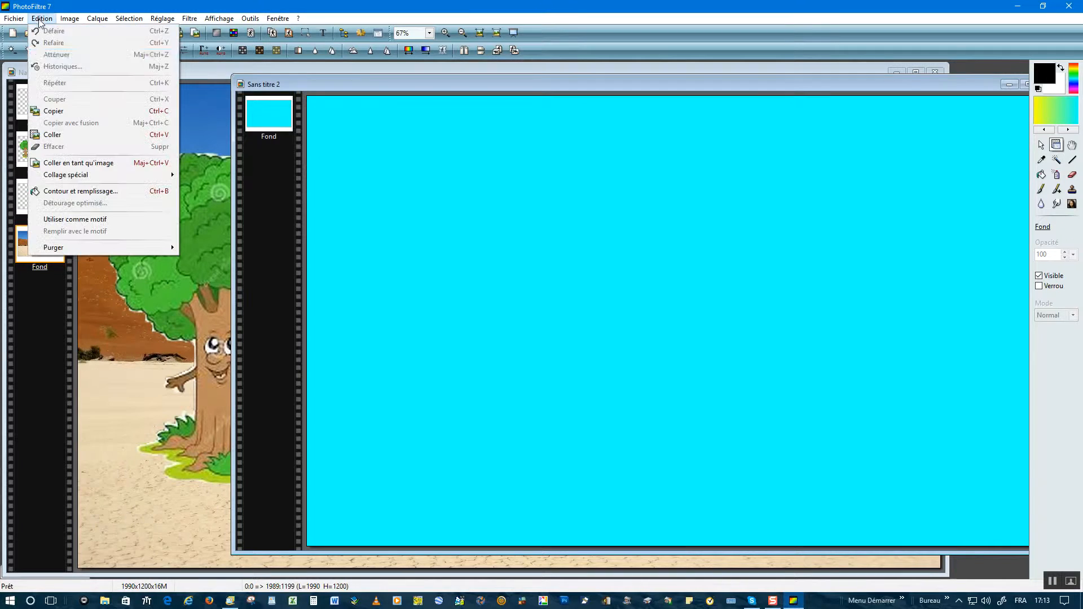
click(53, 135)
mouse_move(471, 233)
mouse_down()
mouse_move(481, 220)
mouse_move(468, 213)
mouse_up()
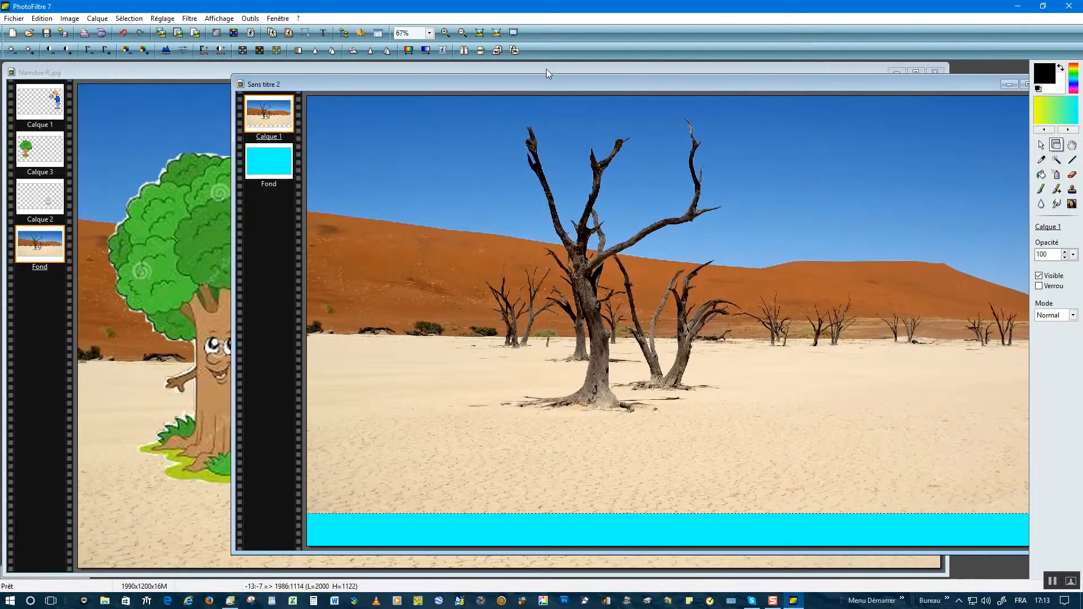
drag(536, 84, 420, 86)
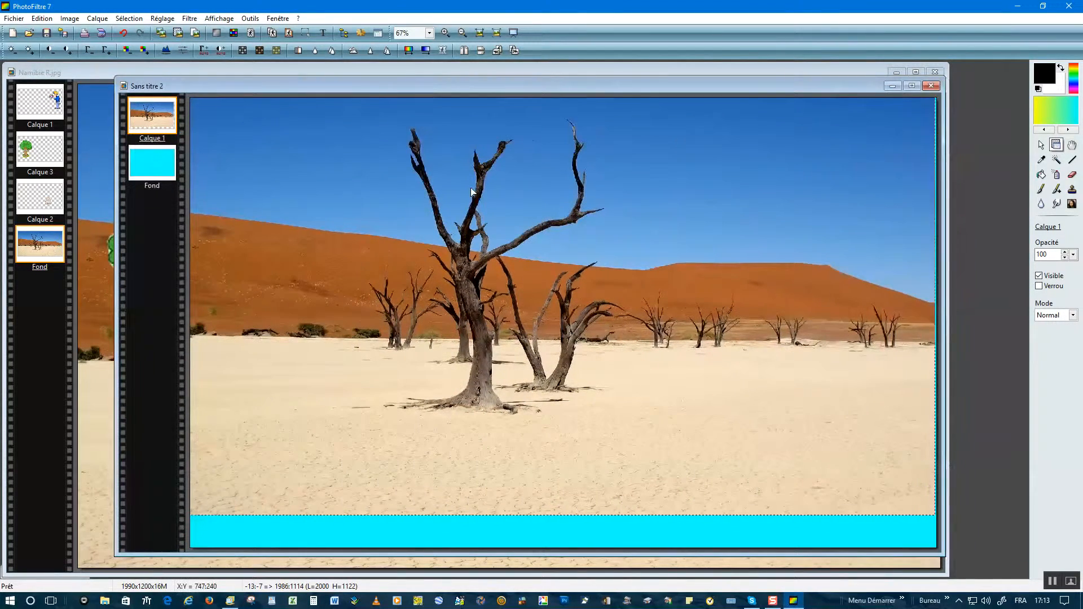
drag(472, 192, 475, 189)
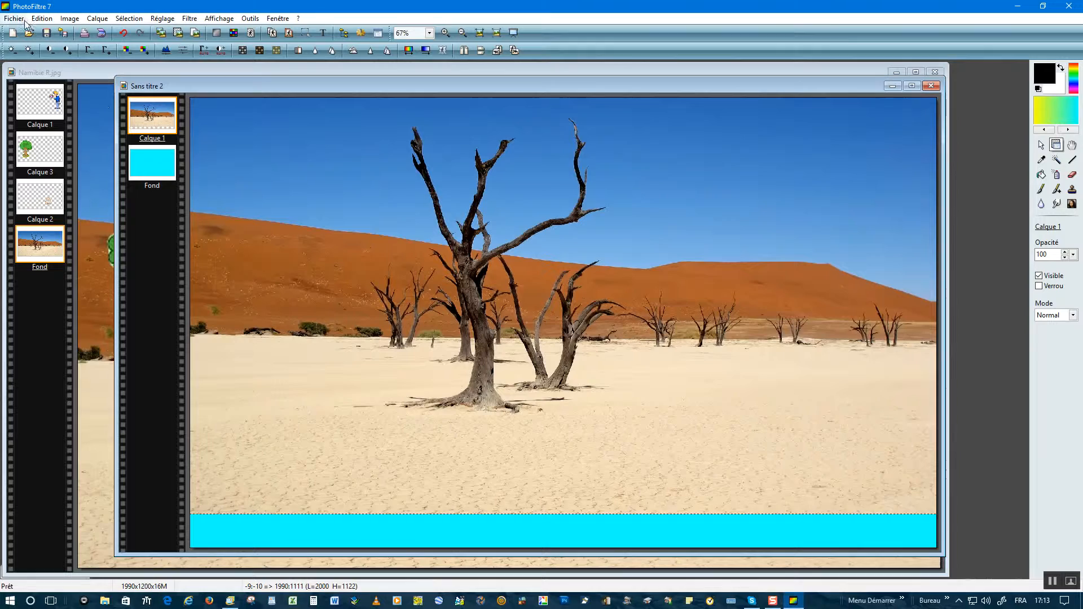
Copy the tree layer from Namibie R.jpg into the cyan-background image and place it on the sand to the left of the dead tree
click(105, 208)
click(167, 216)
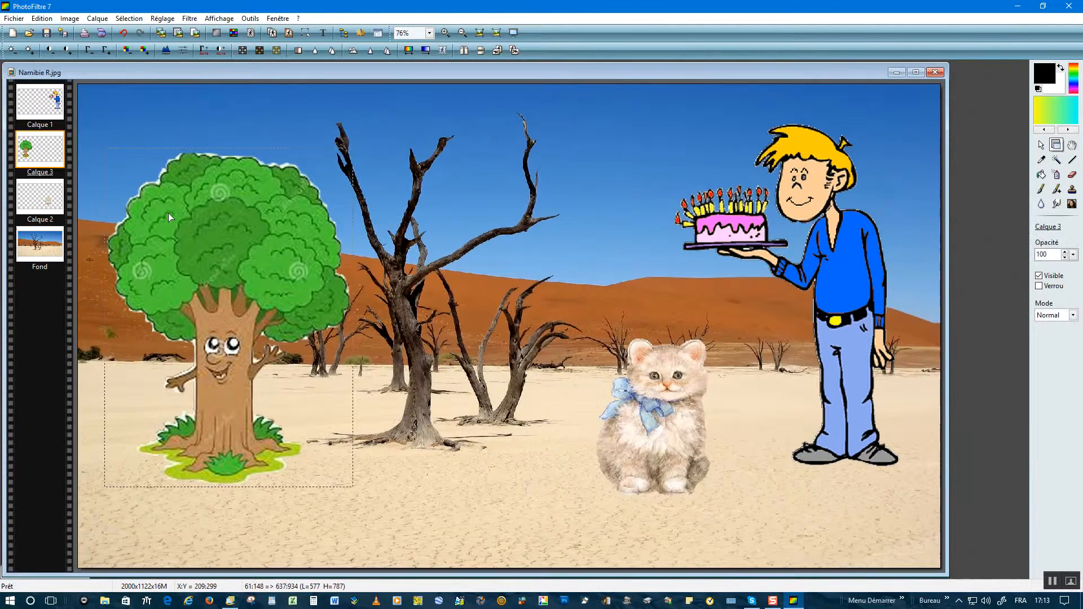
click(43, 19)
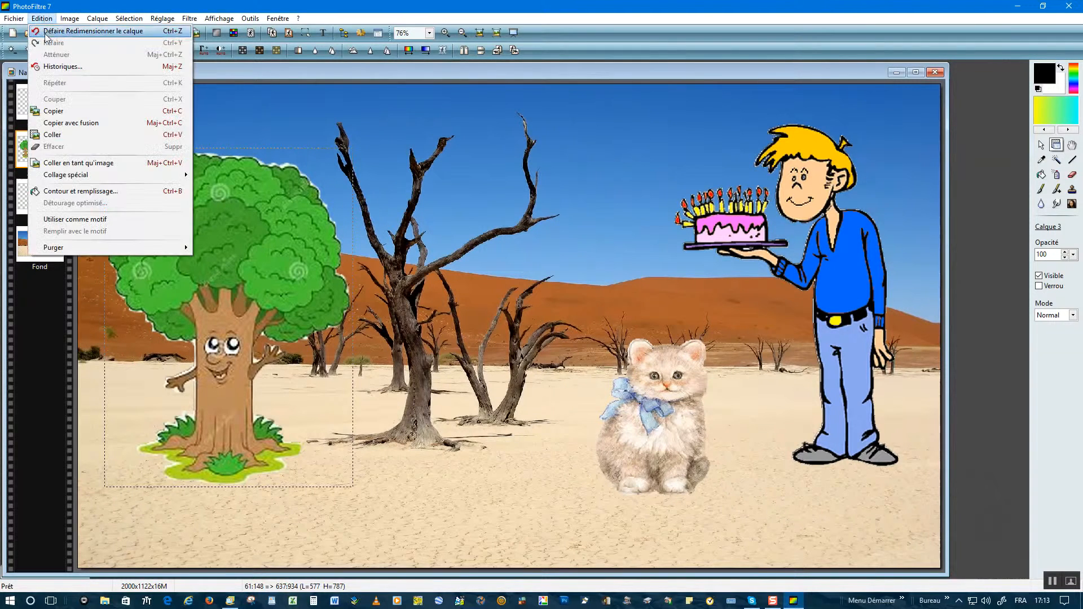
click(57, 113)
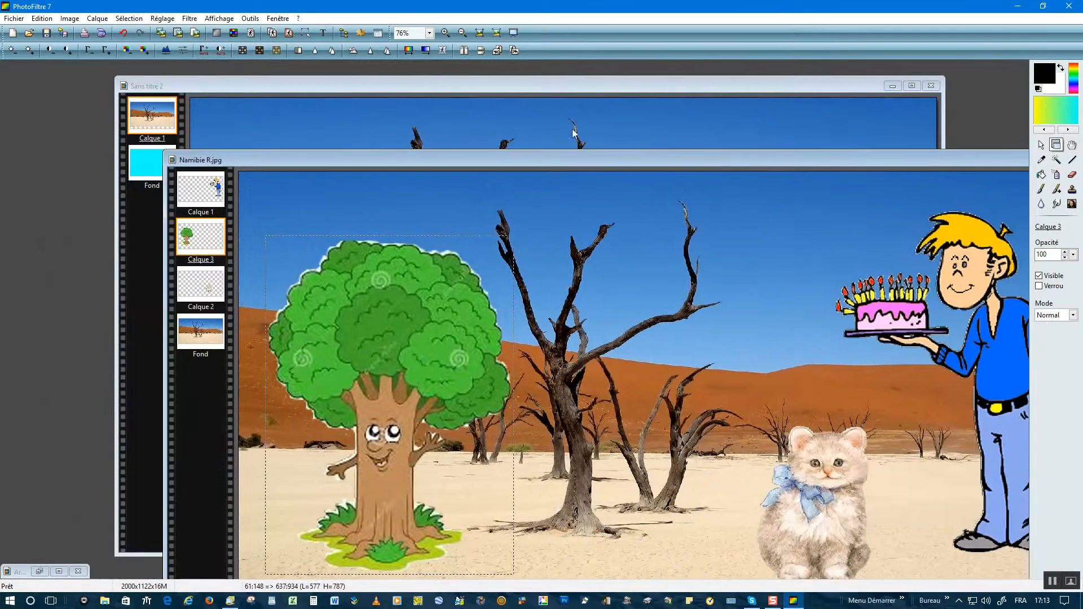
click(573, 133)
right_click(283, 201)
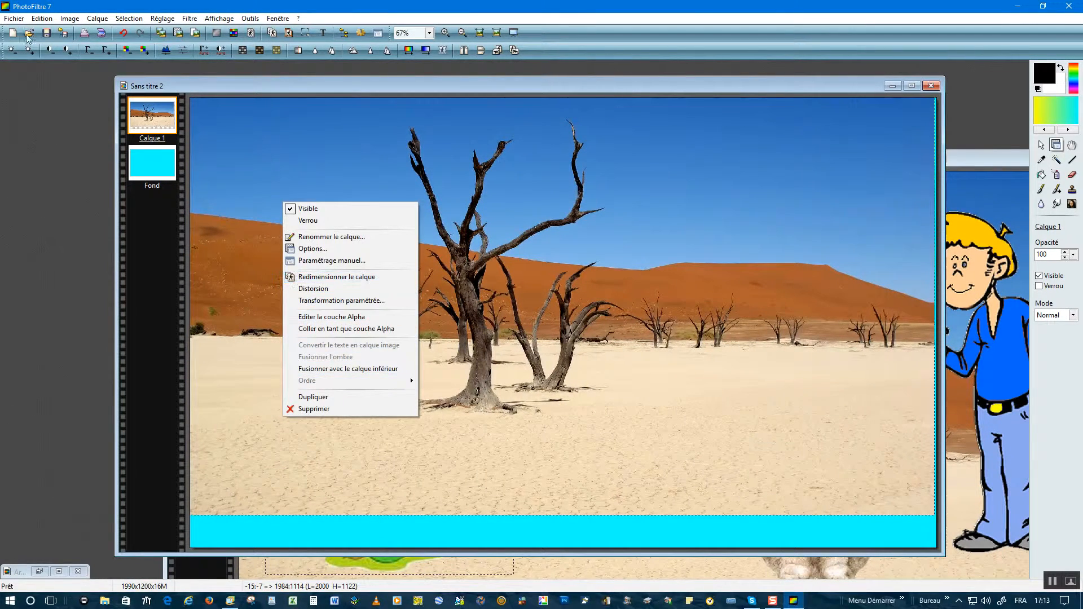
click(43, 22)
click(43, 20)
click(51, 134)
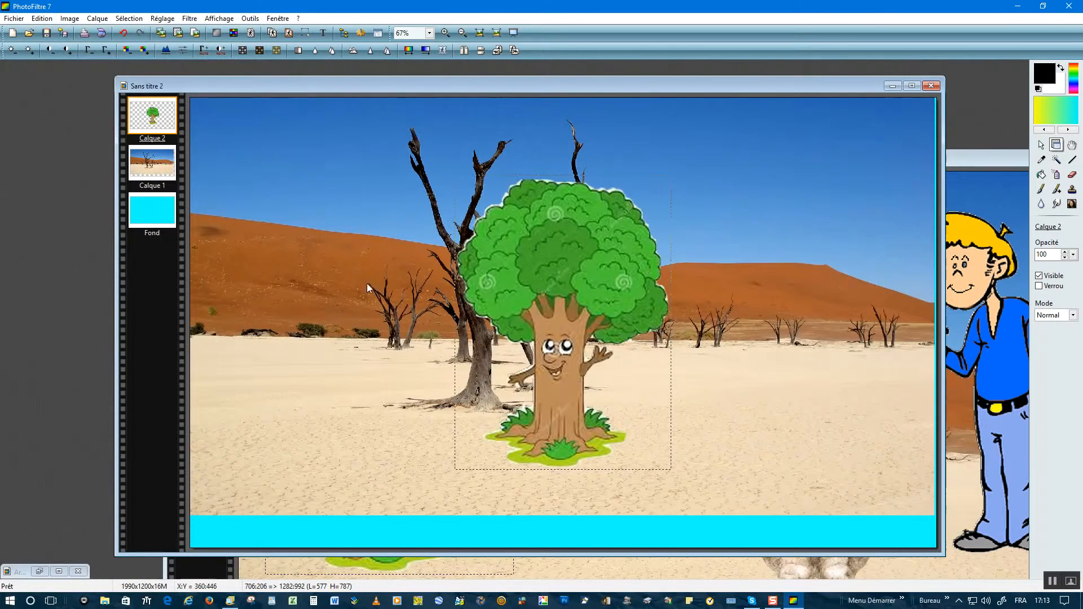
drag(564, 282, 333, 282)
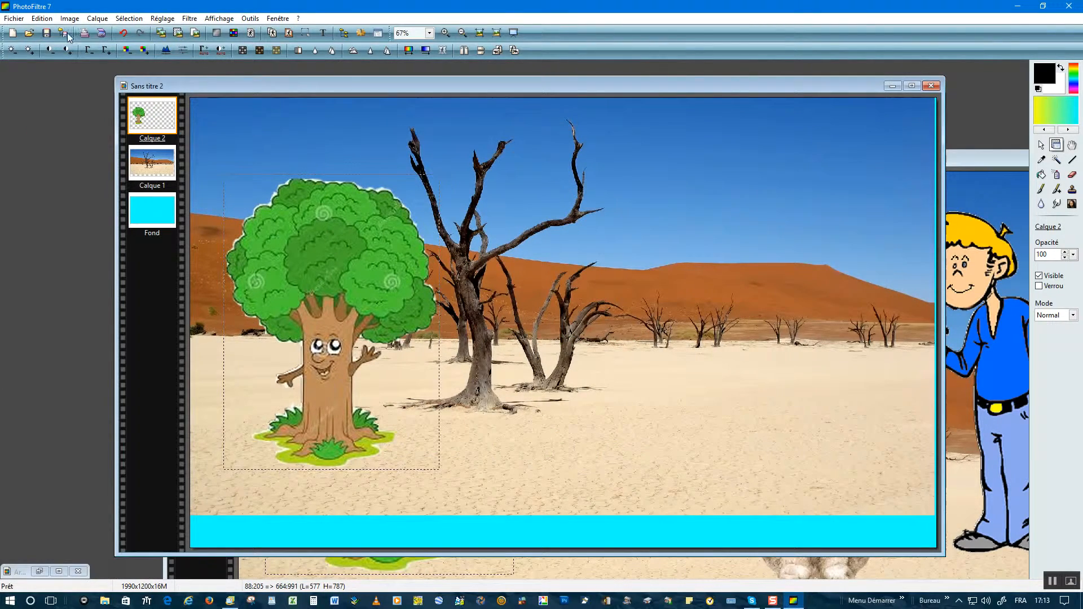
Copy the cake-bearer layer from Namibie R.jpg into the cyan-background image and place it on the sand at the right side of the desert
drag(575, 86, 255, 82)
click(953, 275)
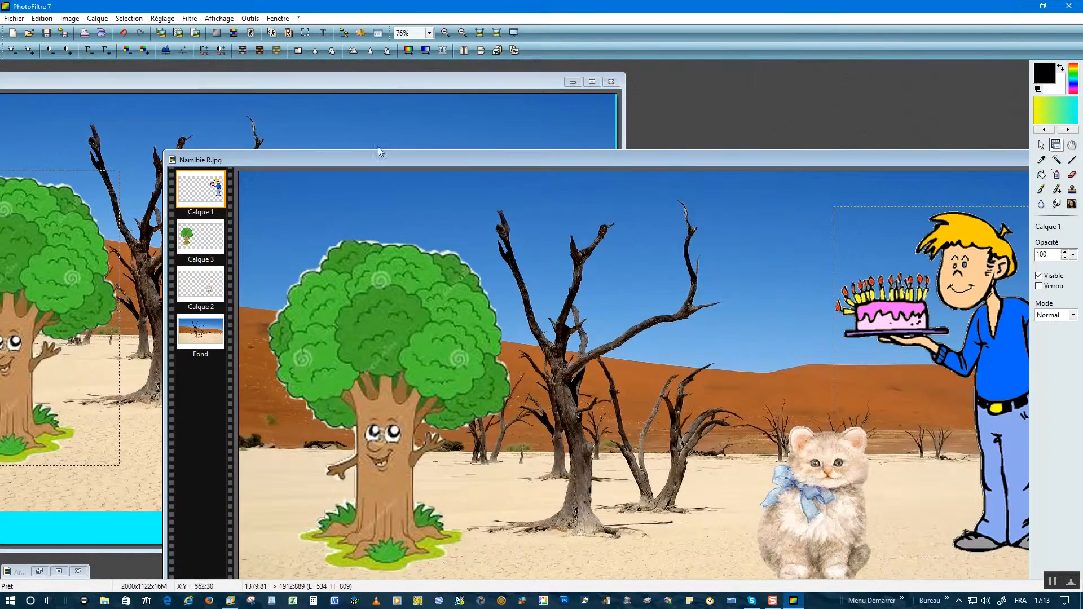
click(41, 19)
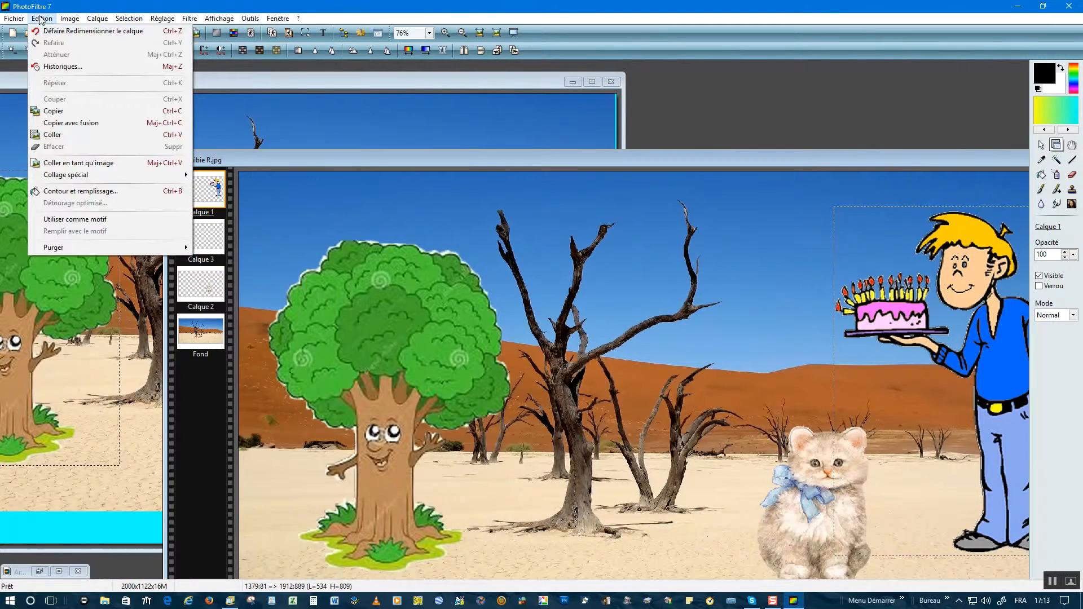
click(54, 111)
click(297, 119)
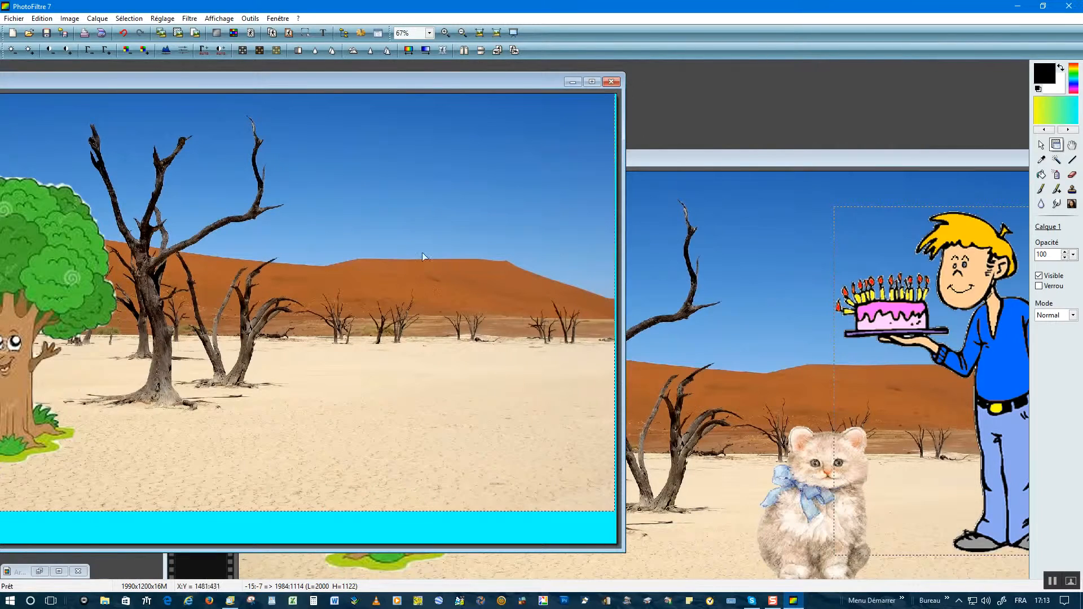
right_click(372, 232)
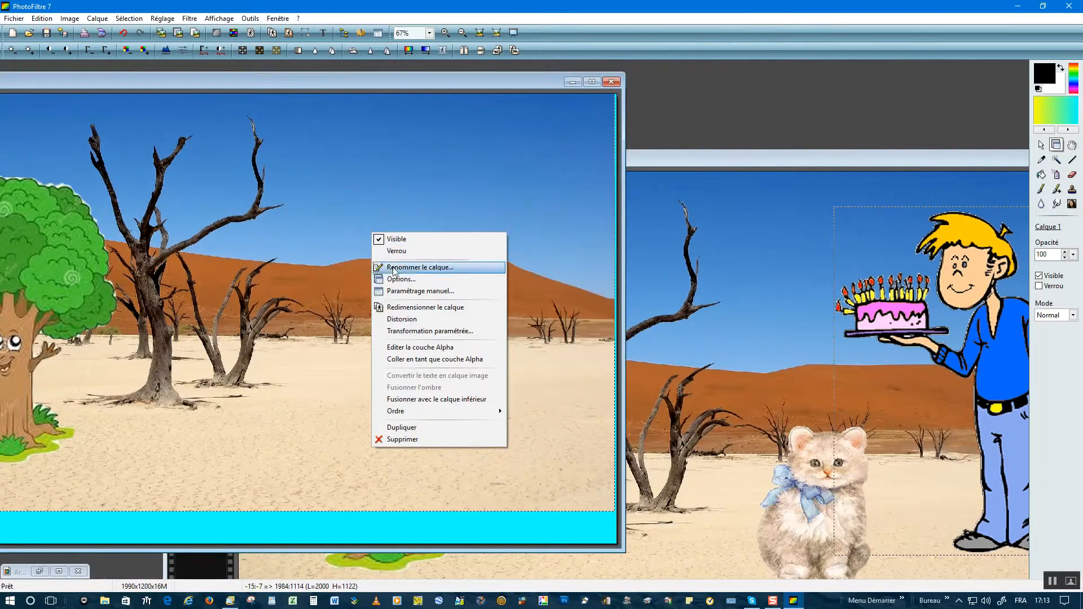
click(330, 215)
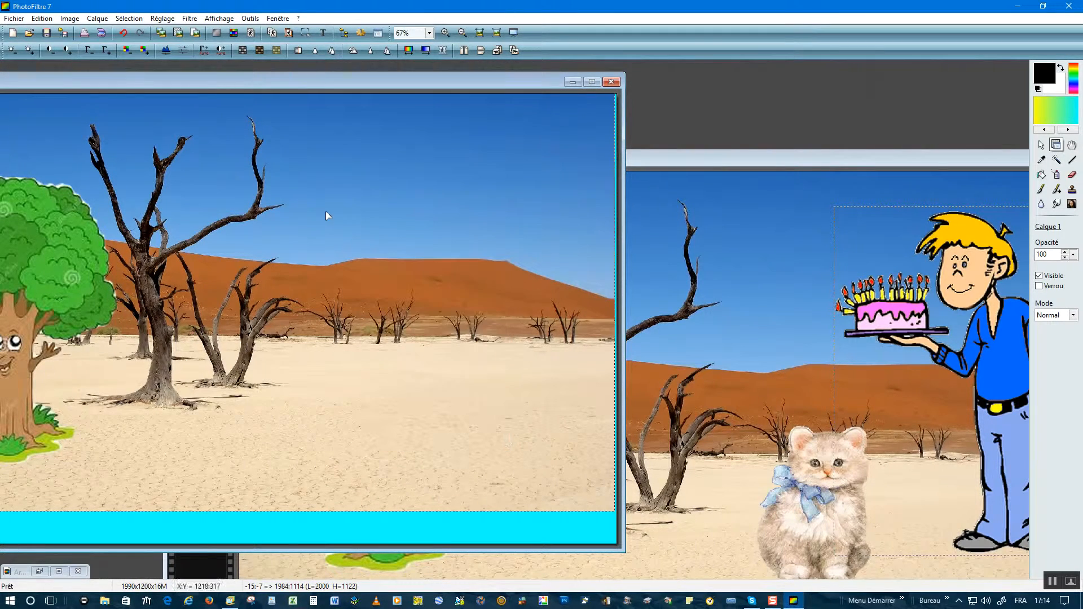
click(42, 18)
click(52, 134)
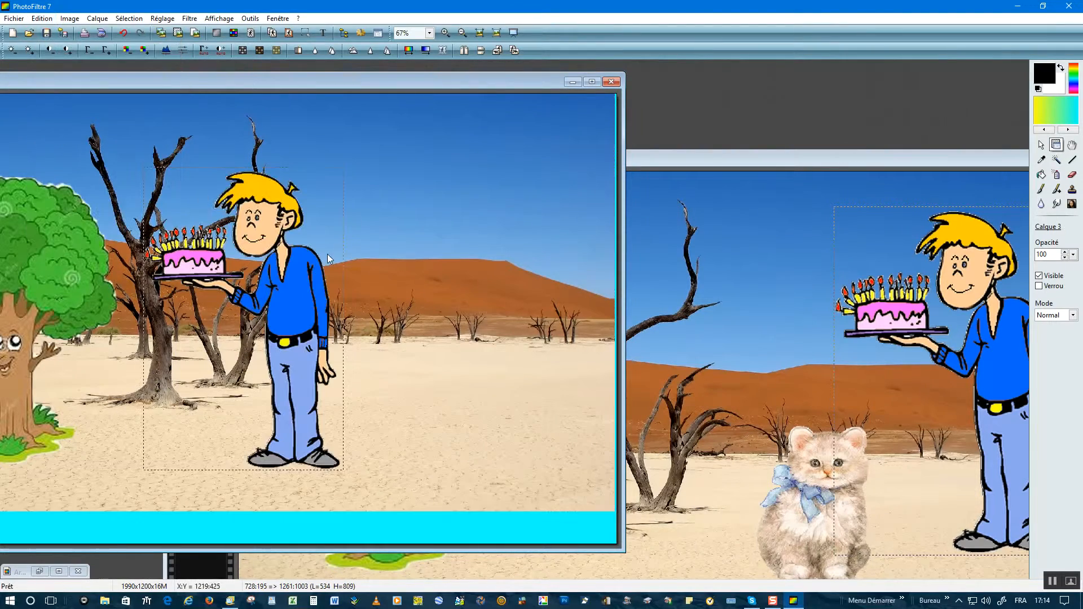
drag(335, 252, 511, 245)
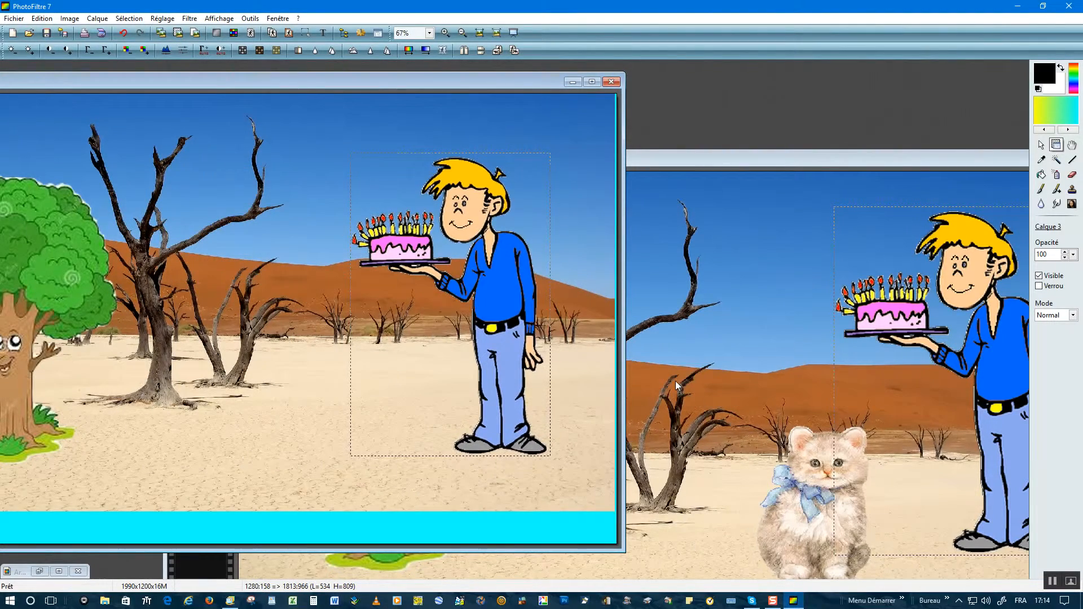
Copy the cat layer from Namibie R.jpg and paste it into the new montage directly above the desert layer
click(776, 423)
click(784, 437)
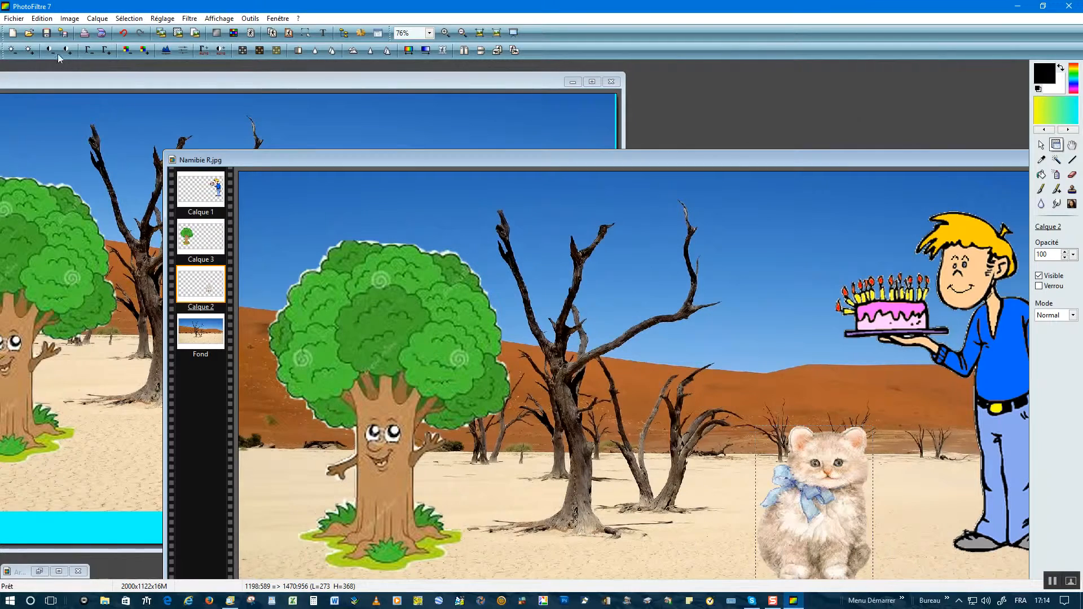
click(44, 19)
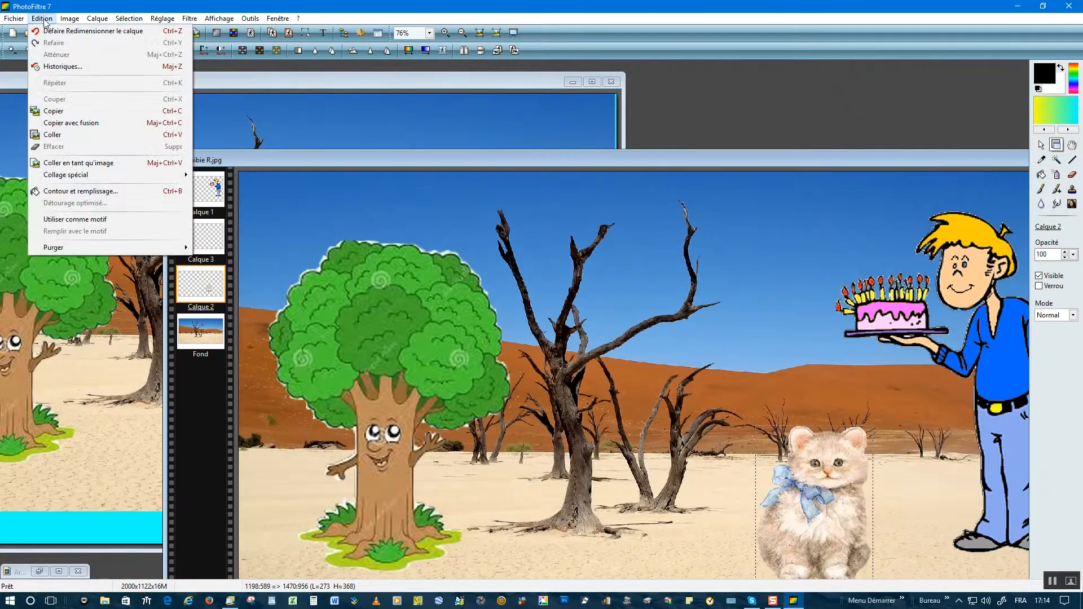
click(53, 111)
click(106, 213)
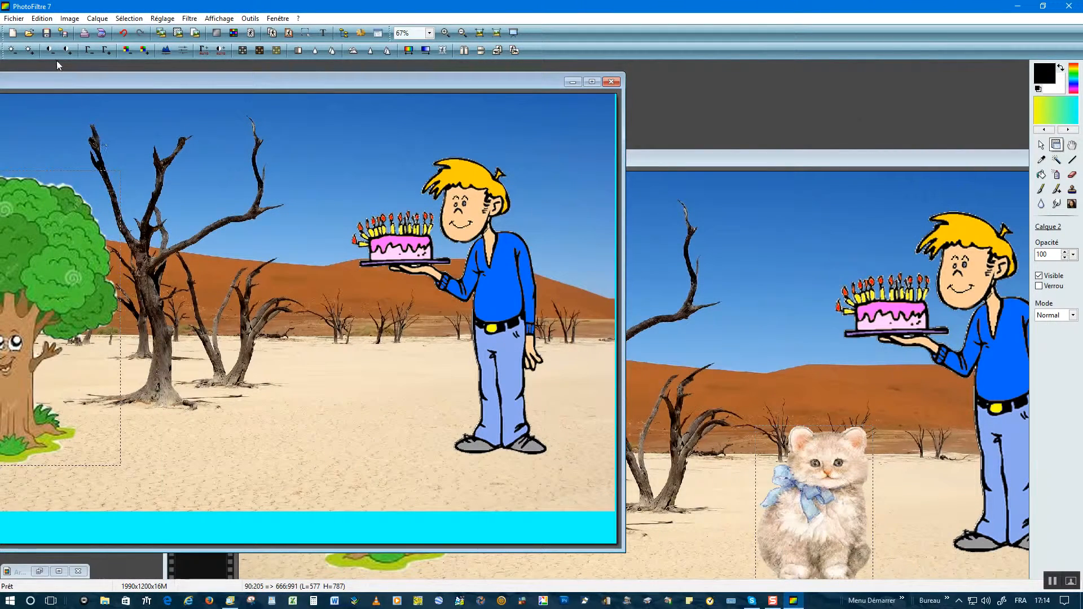
click(42, 19)
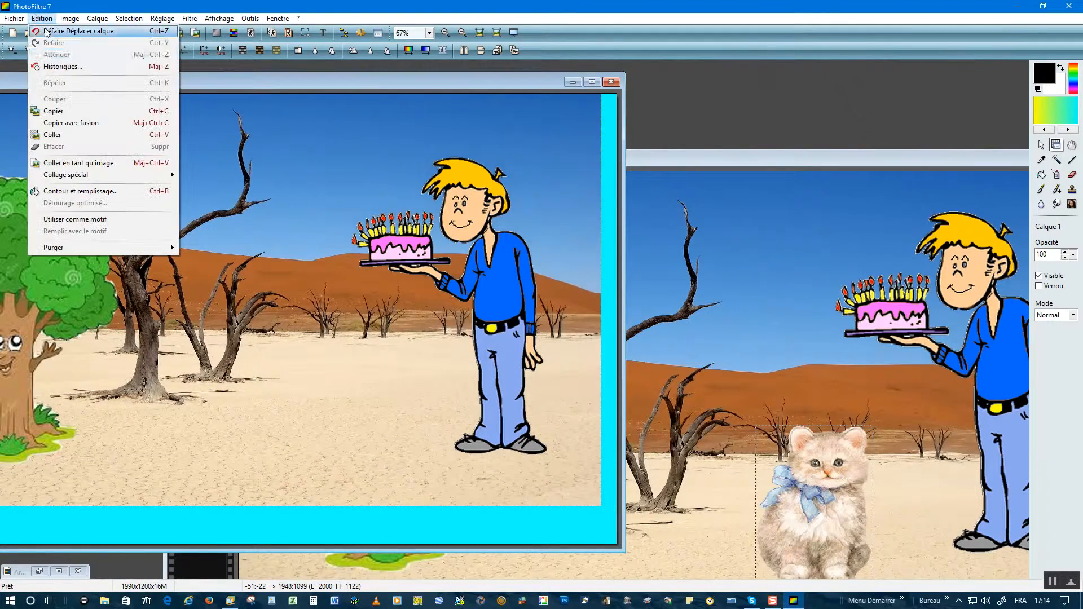
click(52, 136)
Close Namibie R.jpg without saving its changes
drag(164, 83, 349, 122)
drag(870, 157, 518, 61)
click(741, 66)
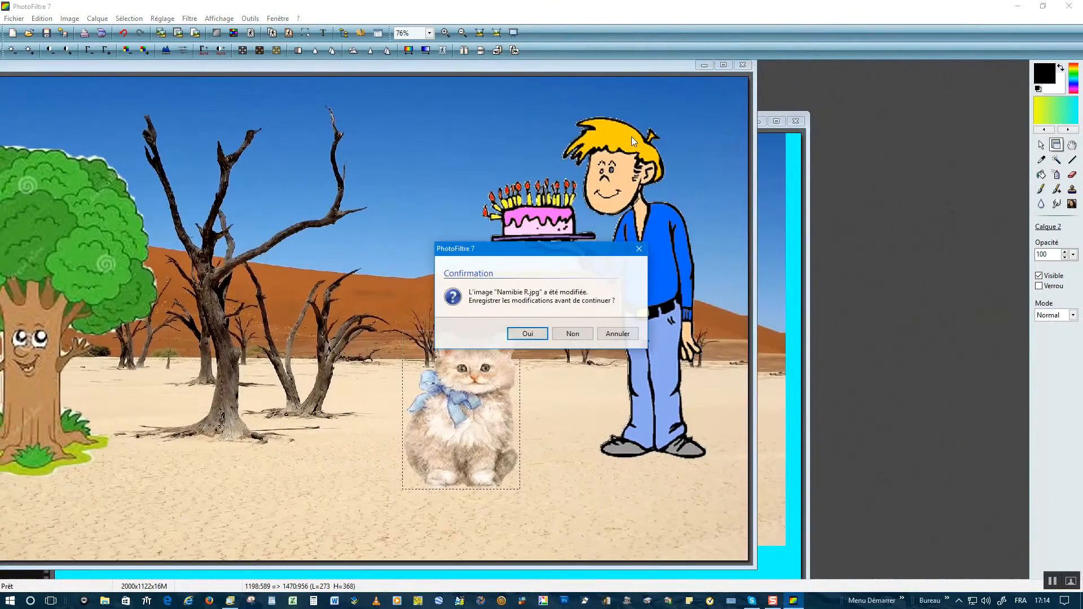
click(572, 334)
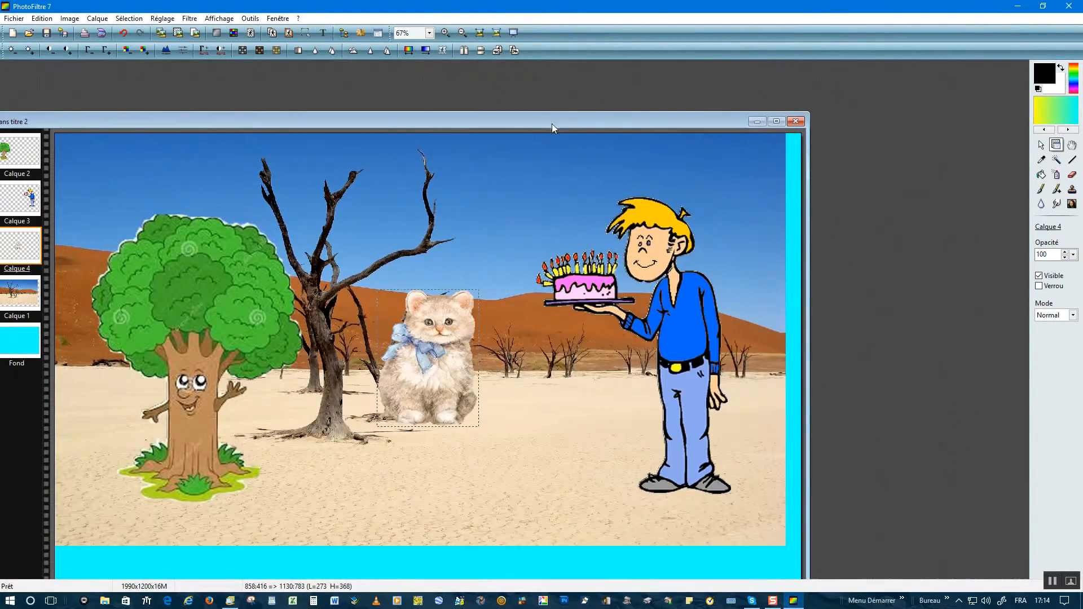
Realign the desert layer to span the canvas width above the cyan strip, and shift the tree slightly down and to the left
drag(551, 124, 630, 76)
mouse_move(624, 139)
mouse_down()
mouse_move(639, 141)
mouse_move(610, 127)
mouse_up()
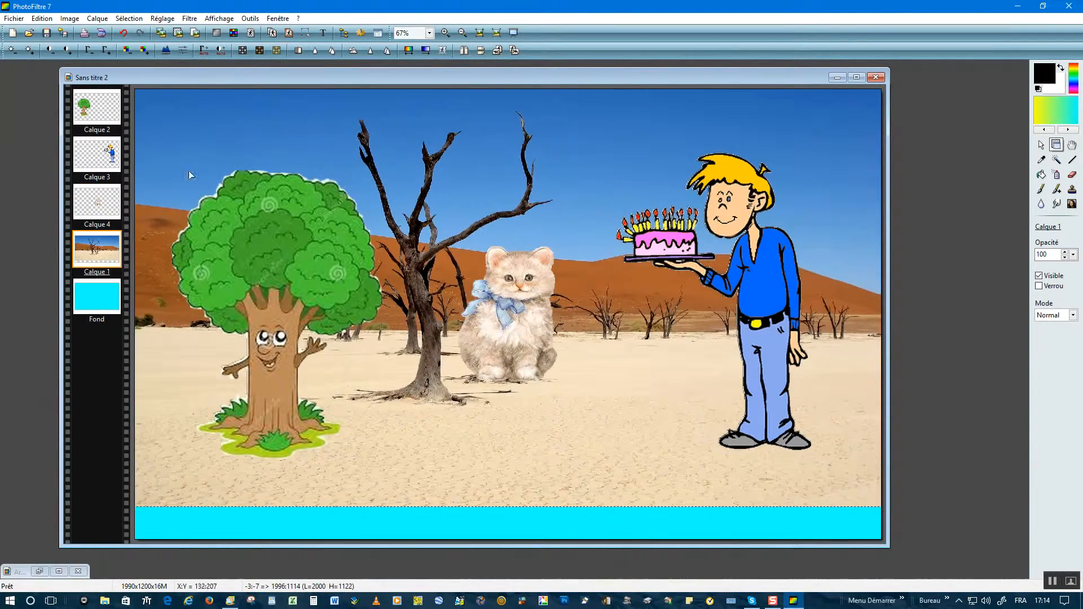
click(96, 115)
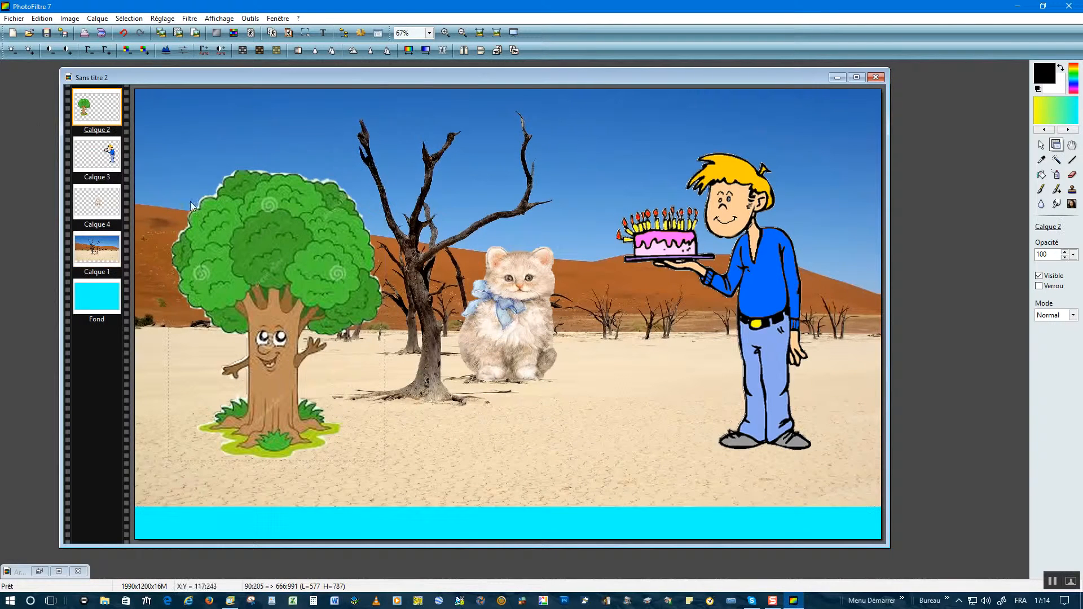
drag(282, 240, 261, 255)
Shift the cake-bearer slightly up and to the right, and move the cat down onto the sand between the dead trees and the cake-bearer
click(93, 155)
drag(754, 280, 781, 267)
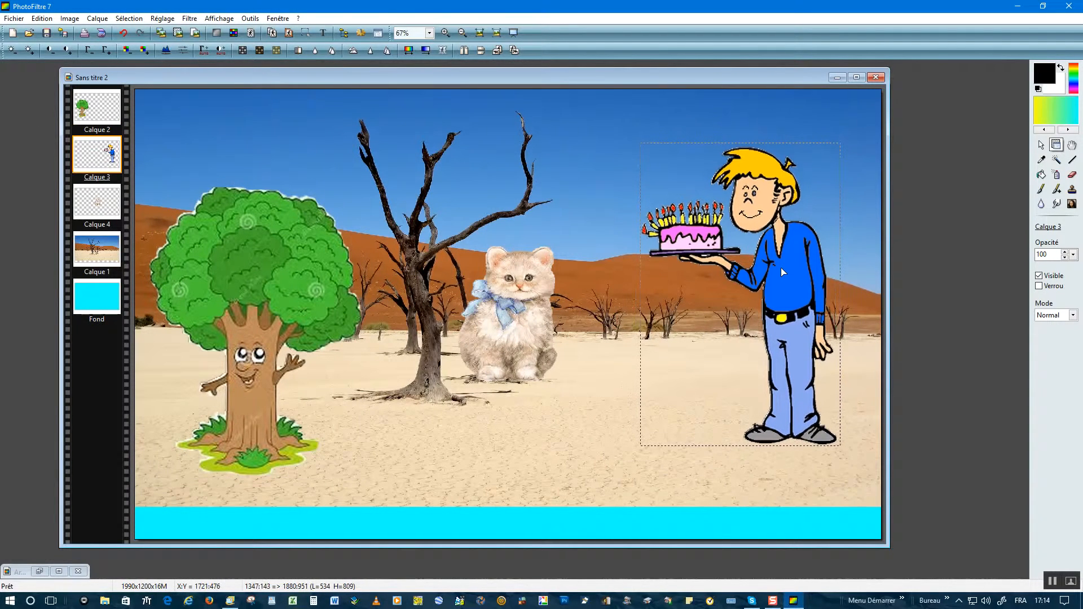
click(105, 207)
drag(516, 303, 610, 375)
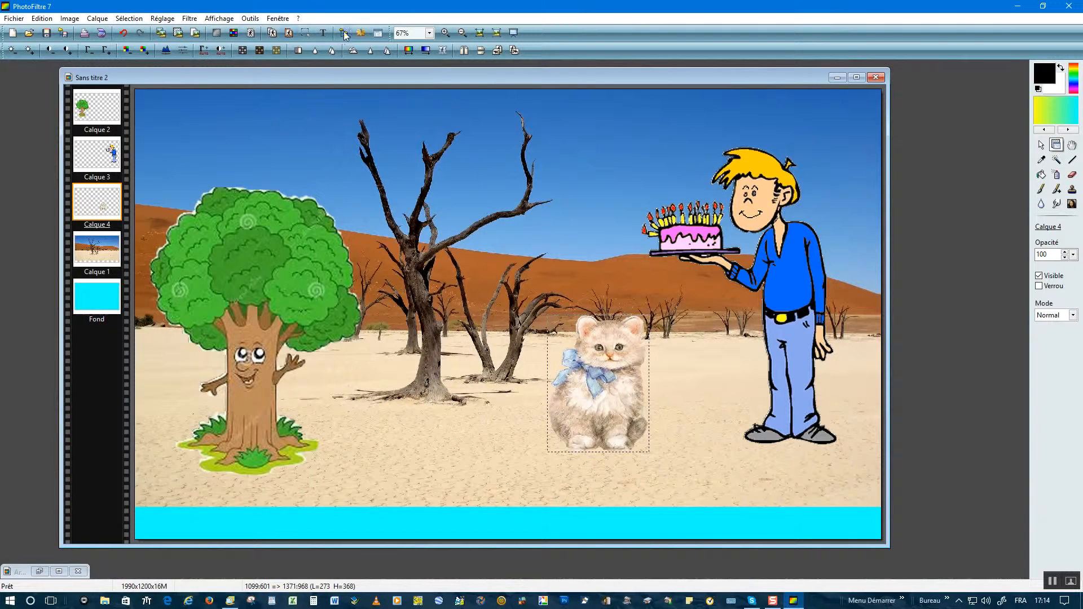
Add an orange text layer reading "Joyeux anniversaire" and move it onto the middle of the cyan strip
click(325, 34)
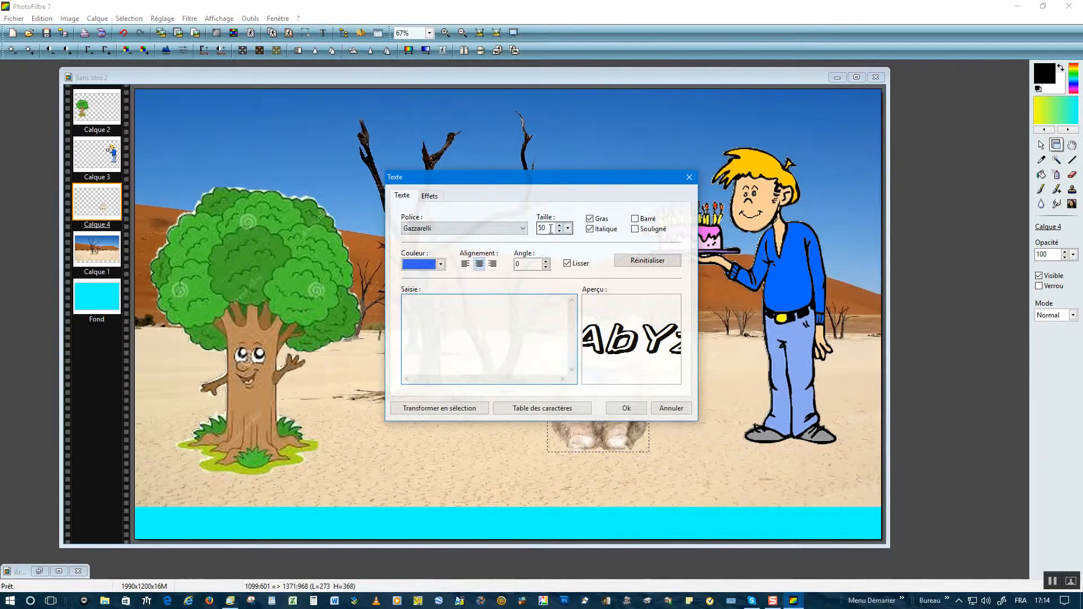
click(440, 264)
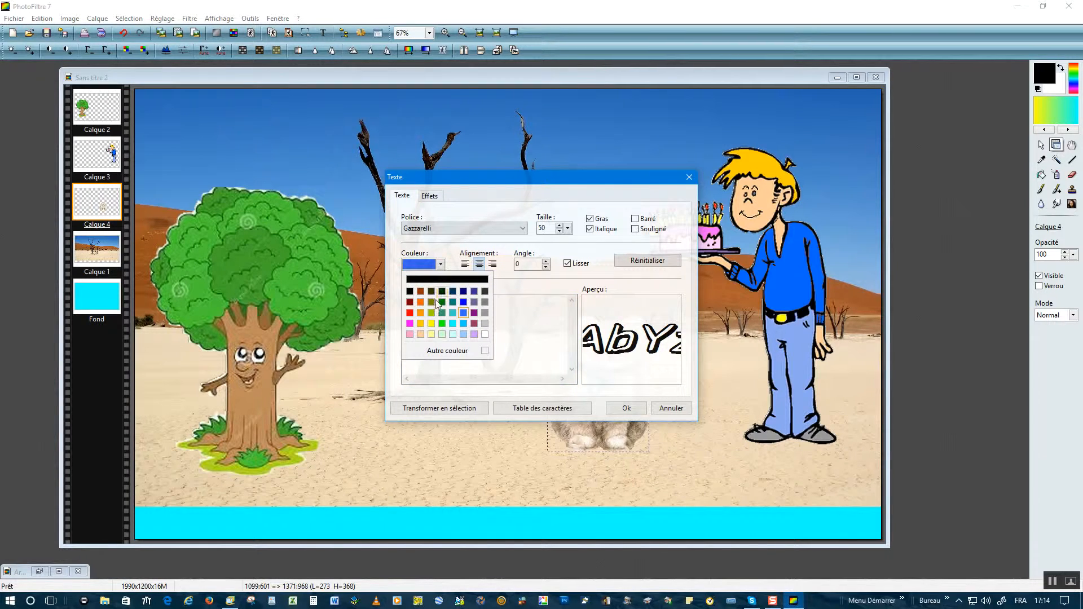
click(420, 314)
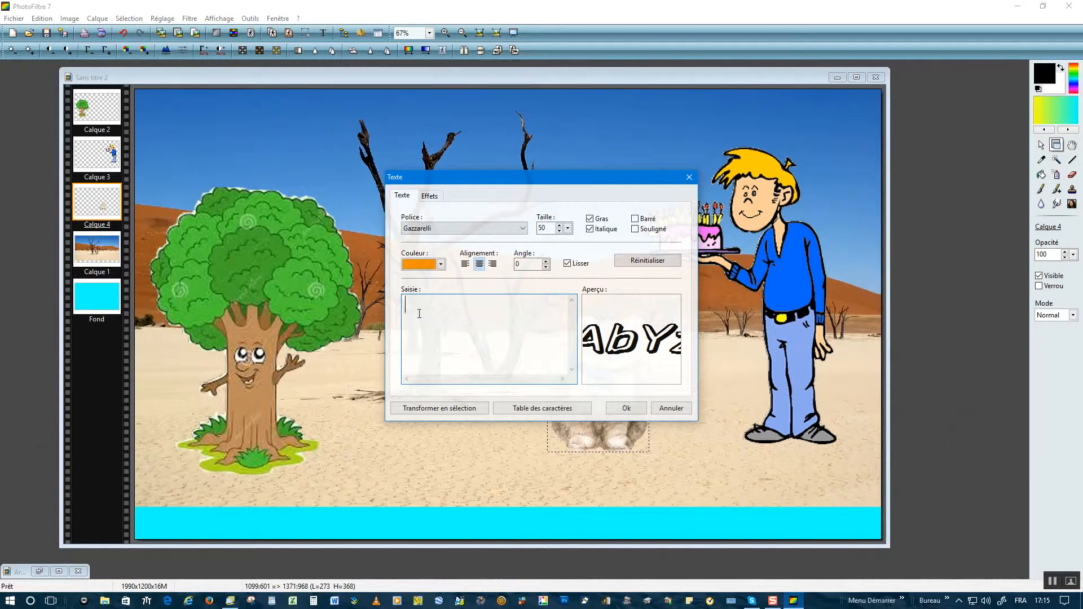
text(Joyeux anniversaire)
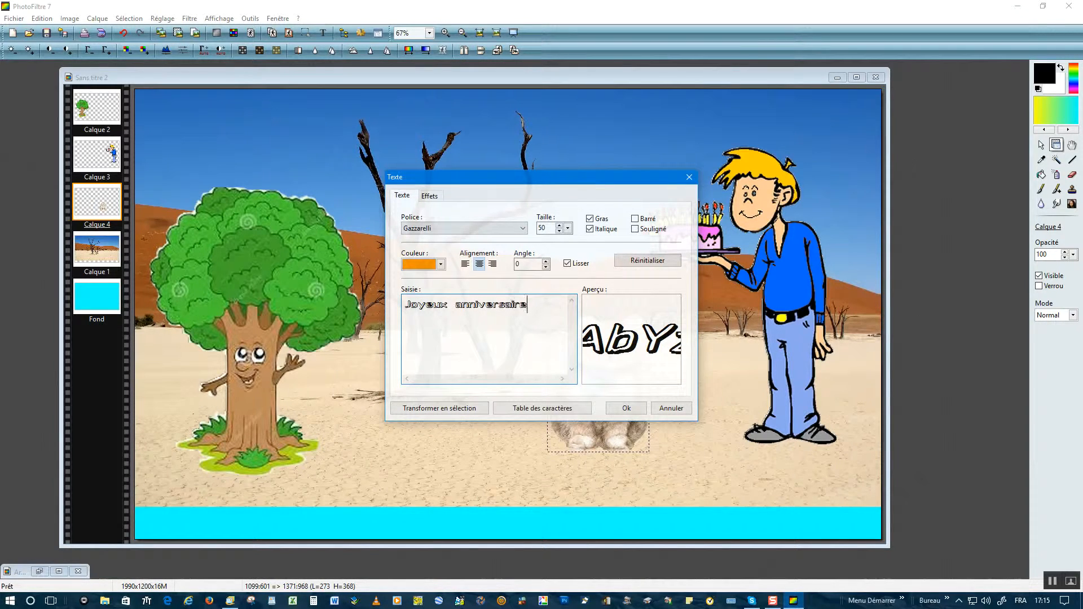
click(628, 410)
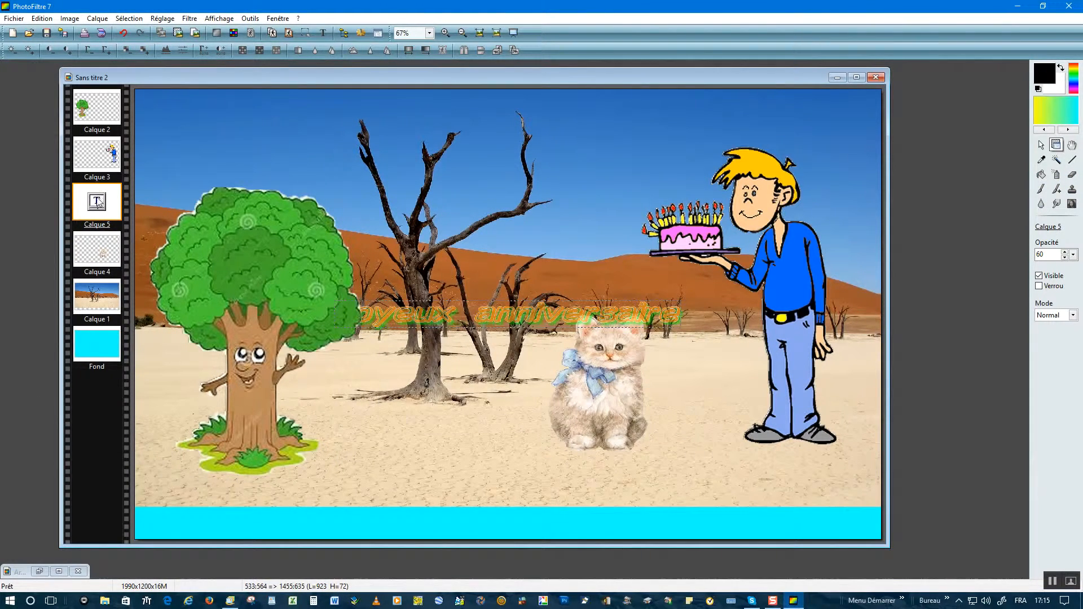
drag(366, 320, 334, 529)
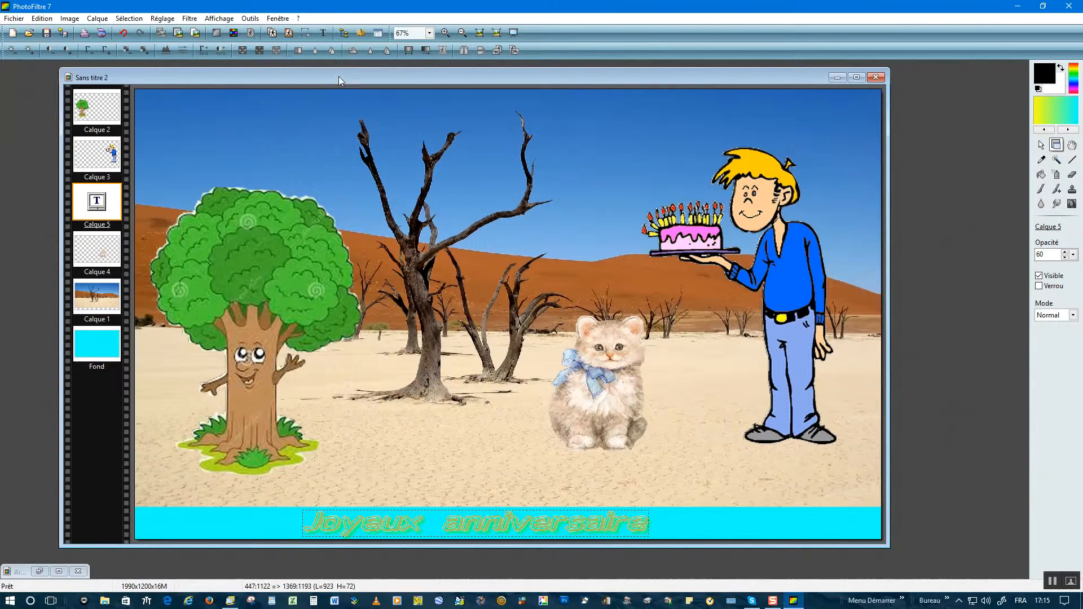
Save the layered montage in PhotoFiltre format as Joyeux anniversaire.pfi in the Travail Photofiltre folder, with compression on
drag(339, 76, 403, 77)
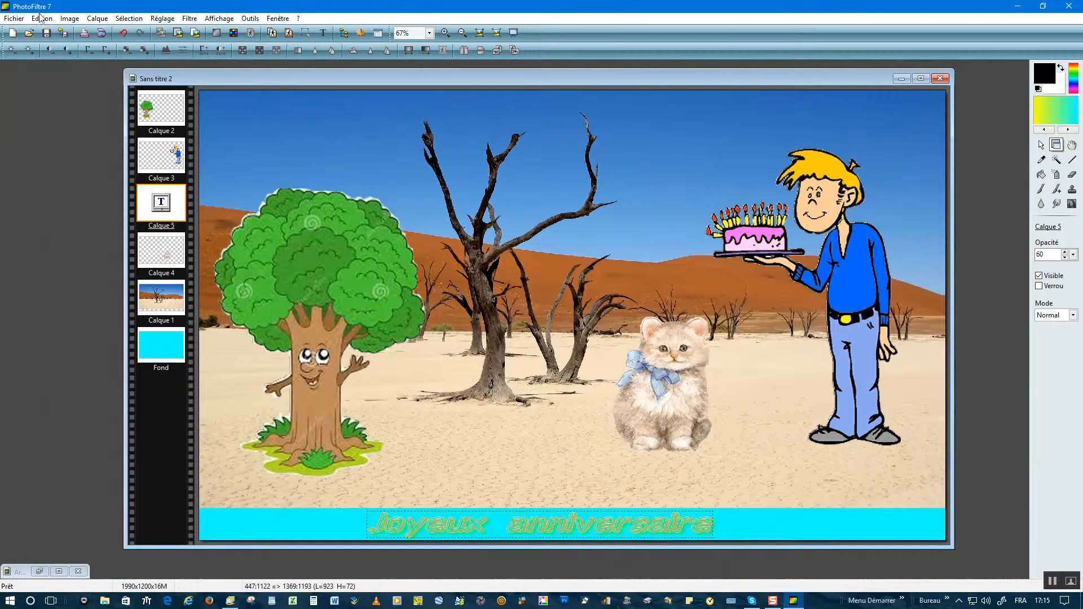
click(14, 19)
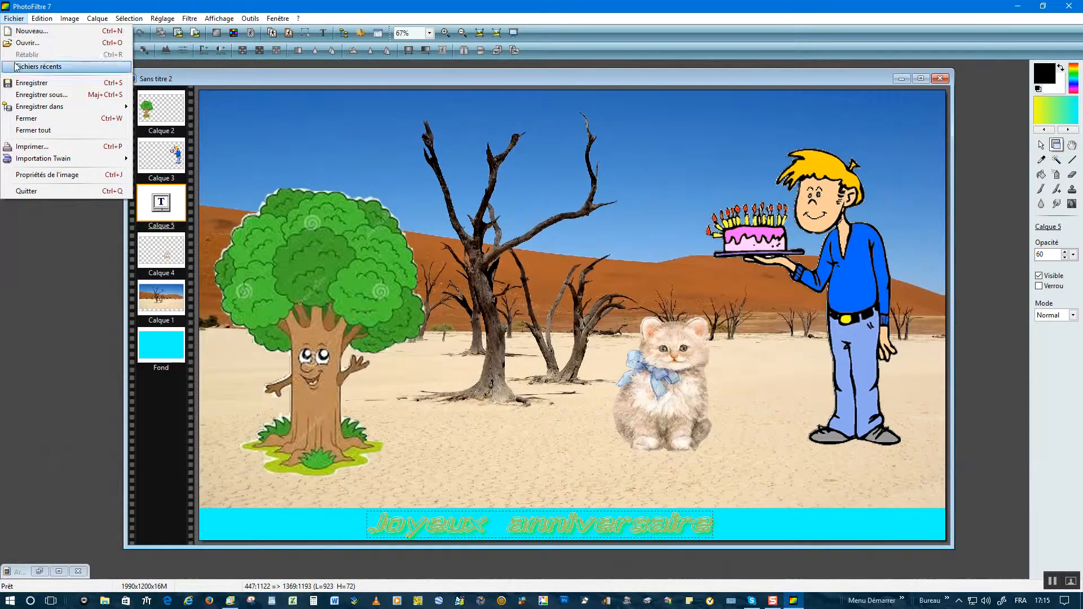
click(23, 96)
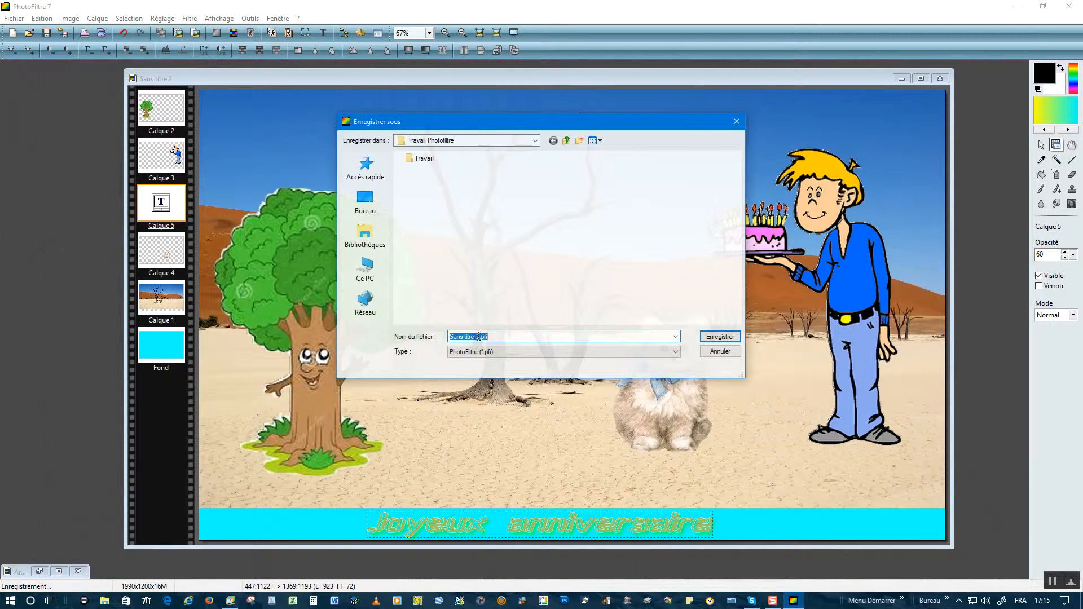
drag(479, 335, 430, 342)
text(Joyeux anniversa)
click(716, 337)
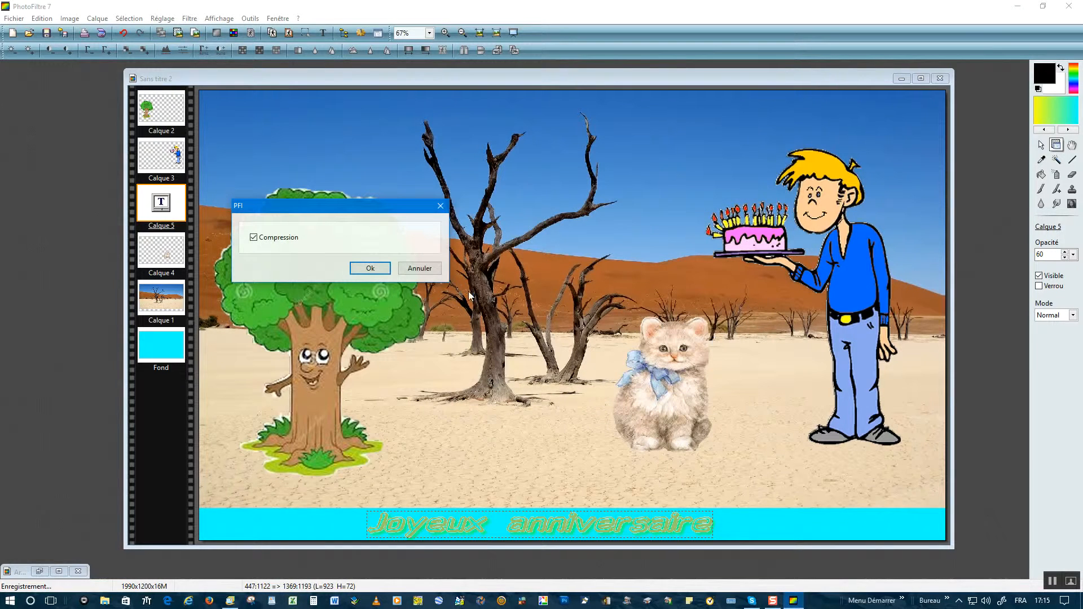
click(370, 269)
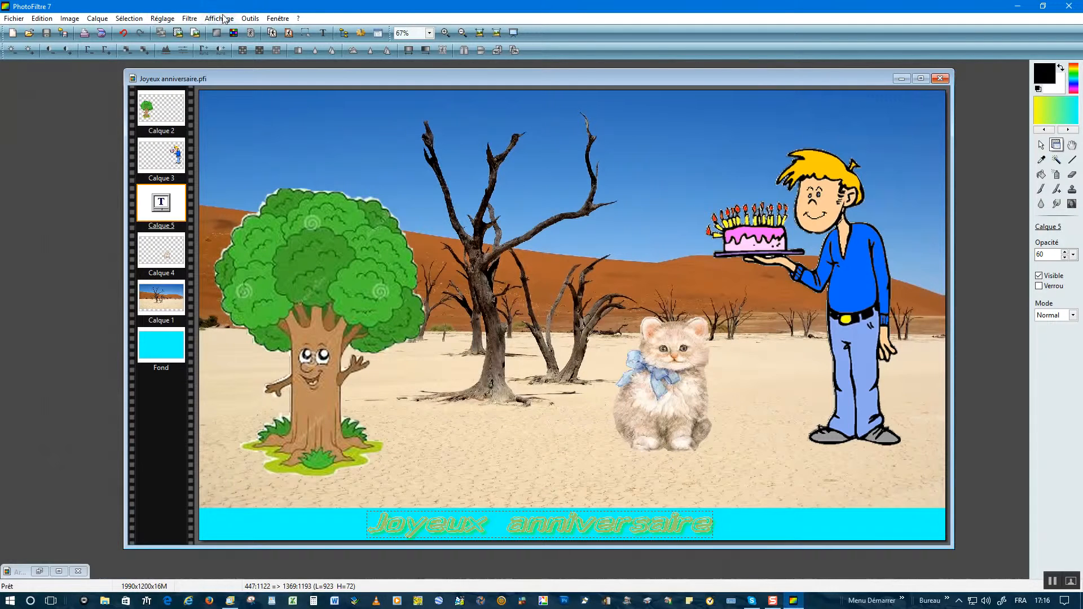
Save a flattened JPEG copy named Joyeux anniversaire in the same folder, using compression 90 and the standard format
click(14, 18)
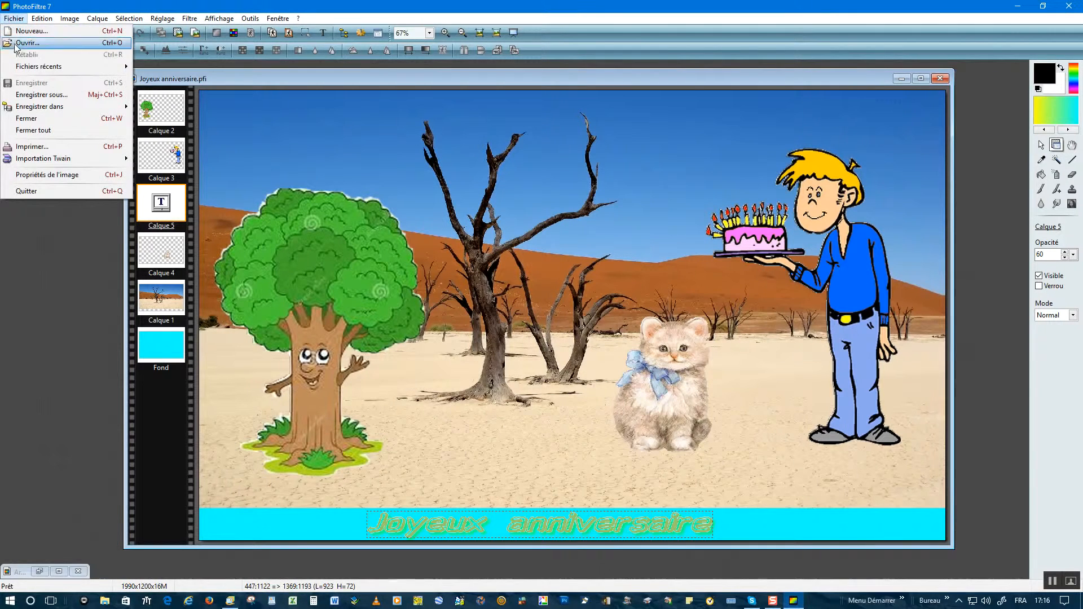
click(24, 96)
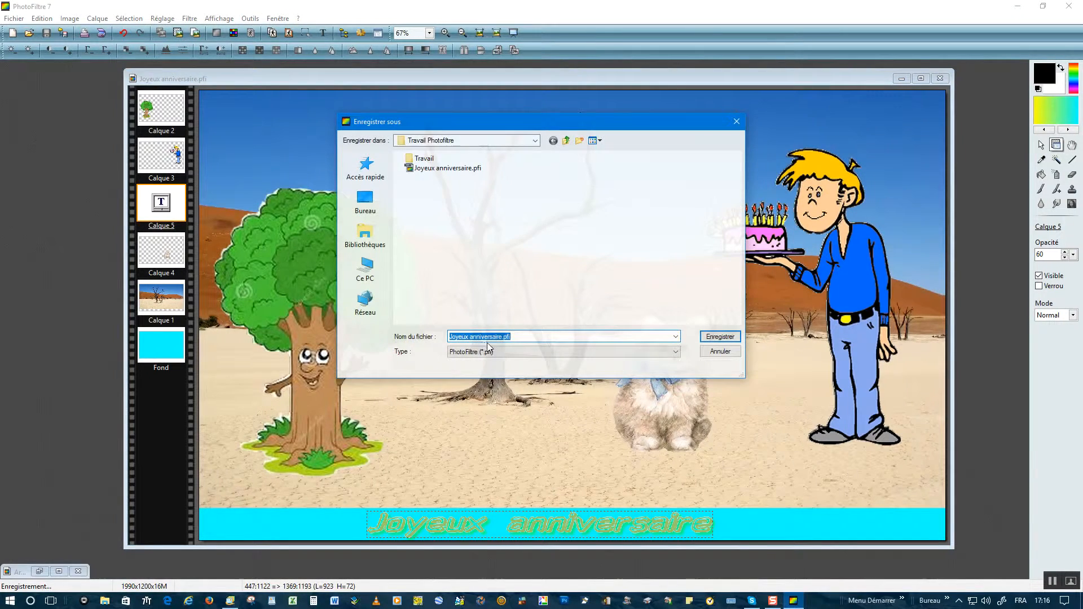
click(652, 352)
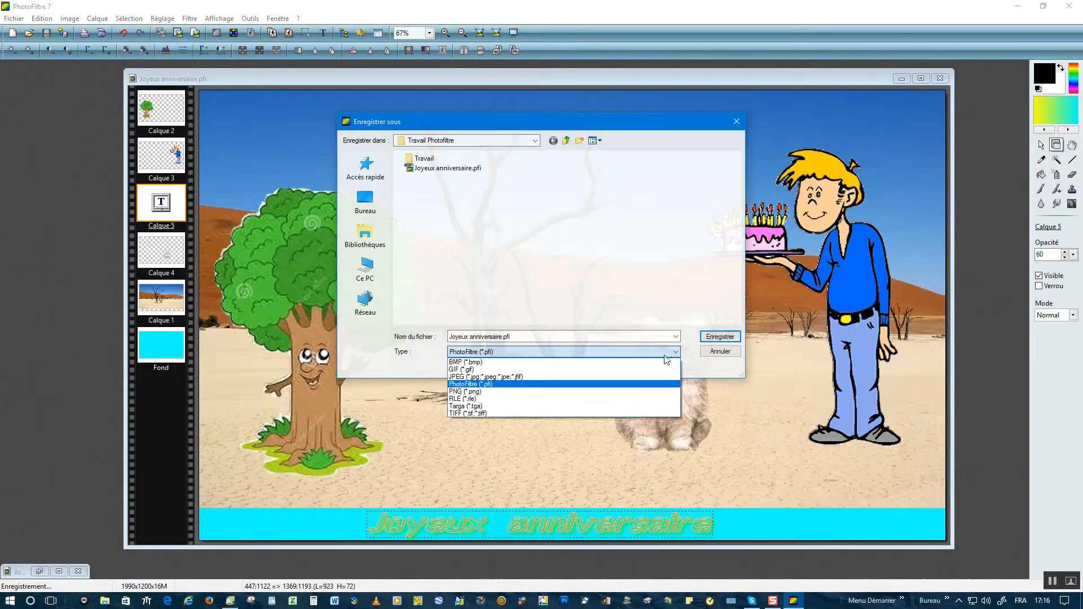
click(458, 377)
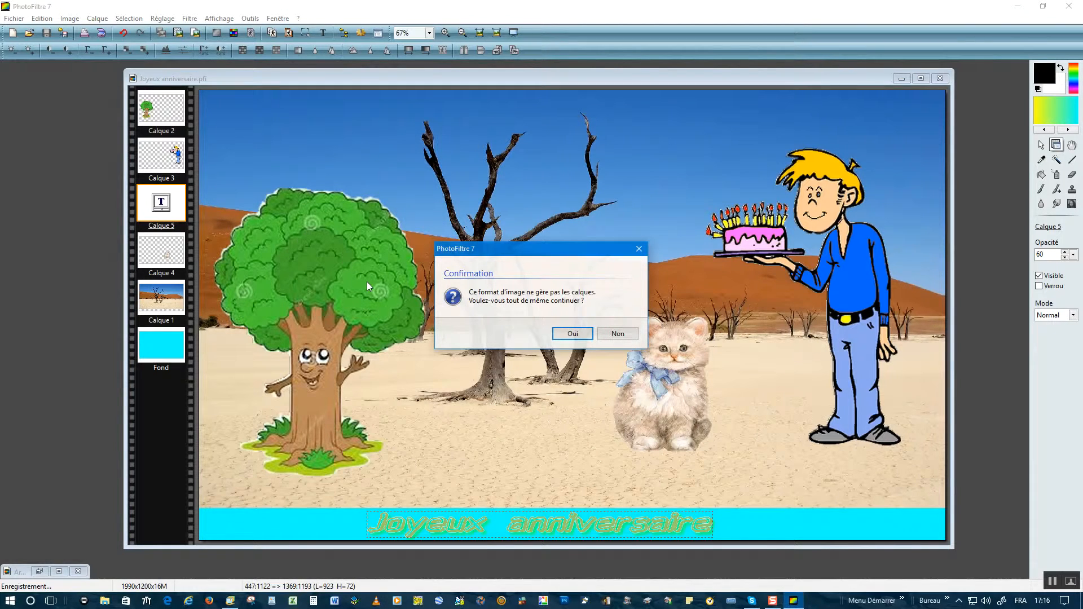
click(571, 333)
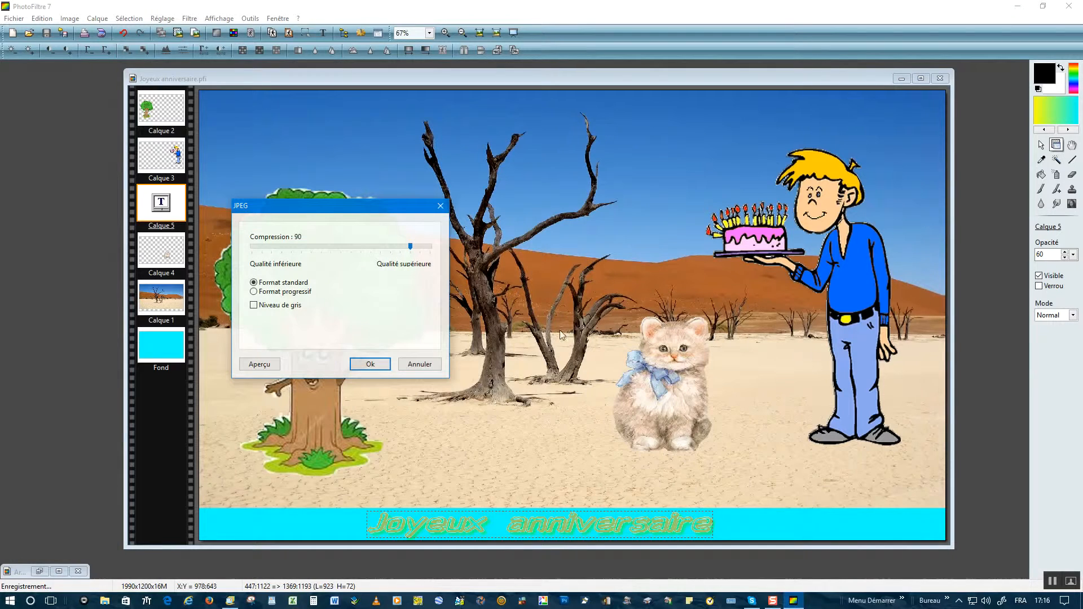
click(361, 363)
Close the montage, the untitled tree image without saving its changes, Anniversaire.gif and Chat.gif, and quit the program
click(939, 79)
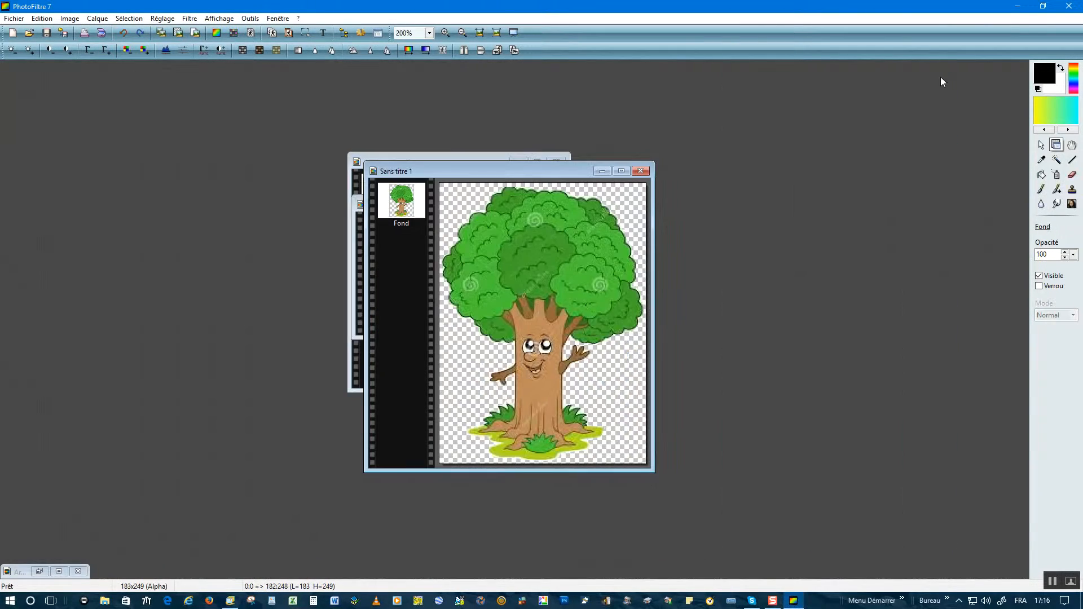
click(640, 171)
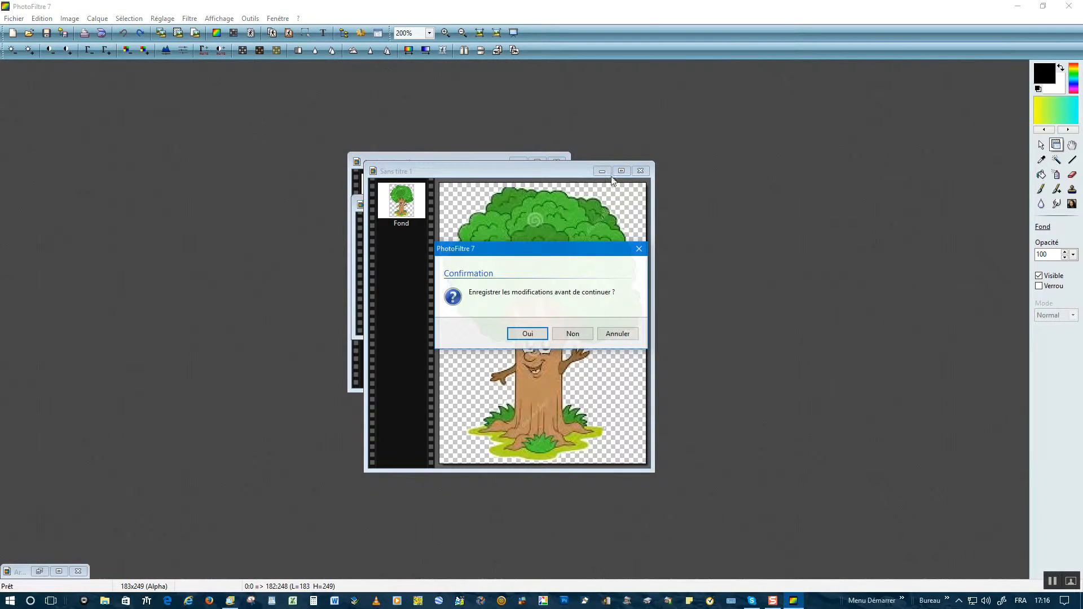
click(577, 334)
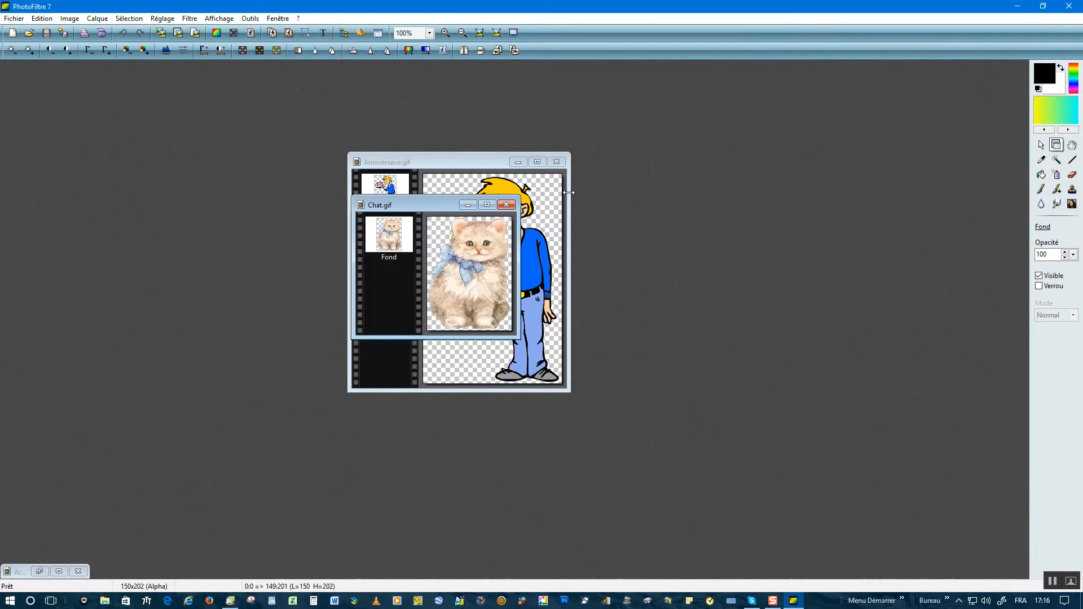
click(558, 162)
click(511, 205)
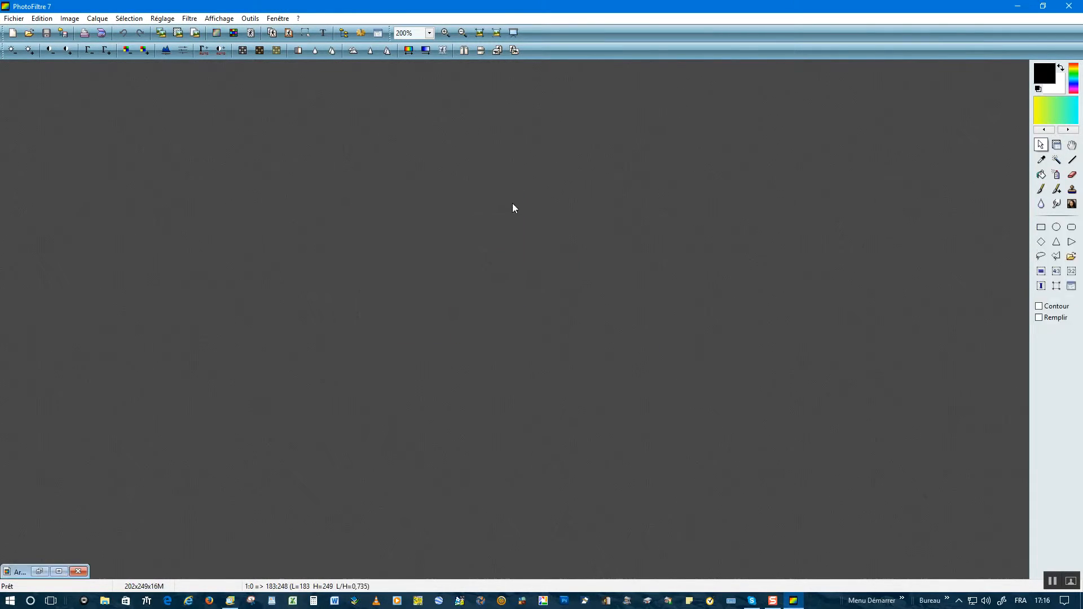
click(1070, 6)
Switch to the Travail Photofiltre folder in File Explorer and open Joyeux anniversaire.jpg to check the finished montage
double_click(293, 197)
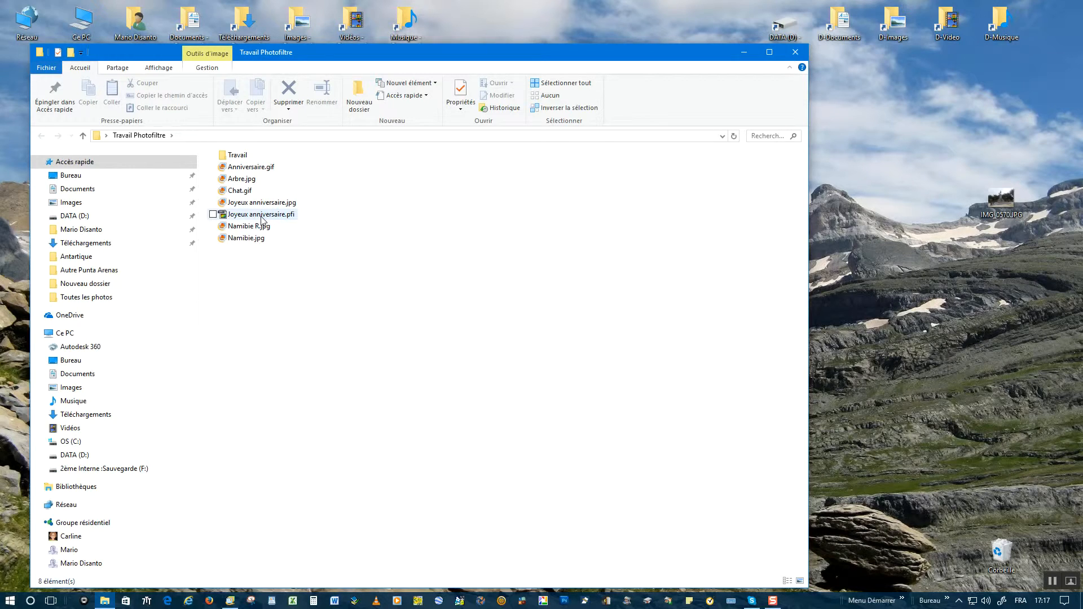
double_click(262, 204)
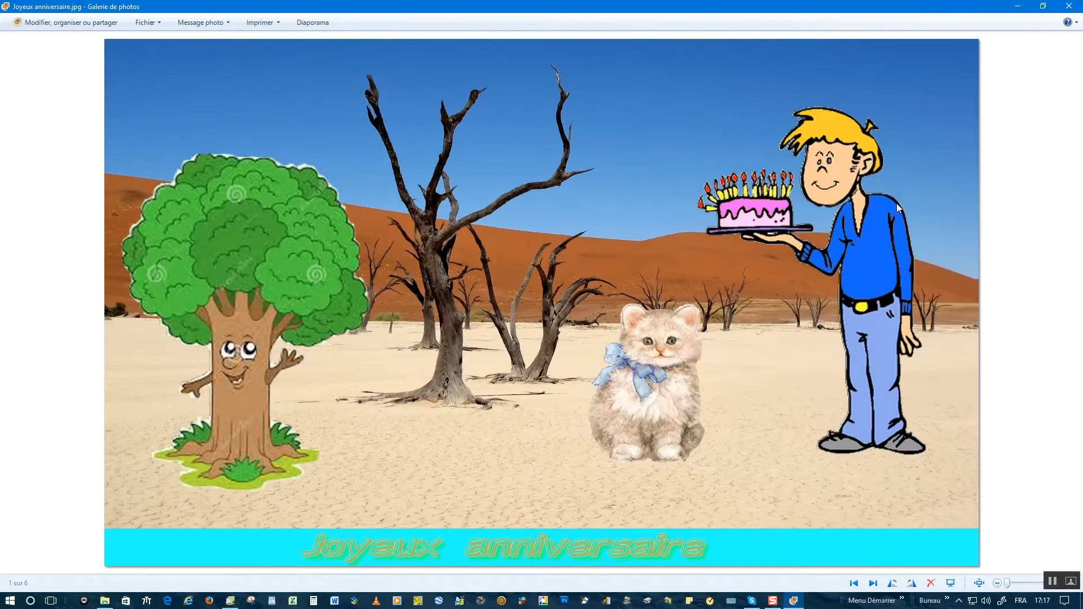